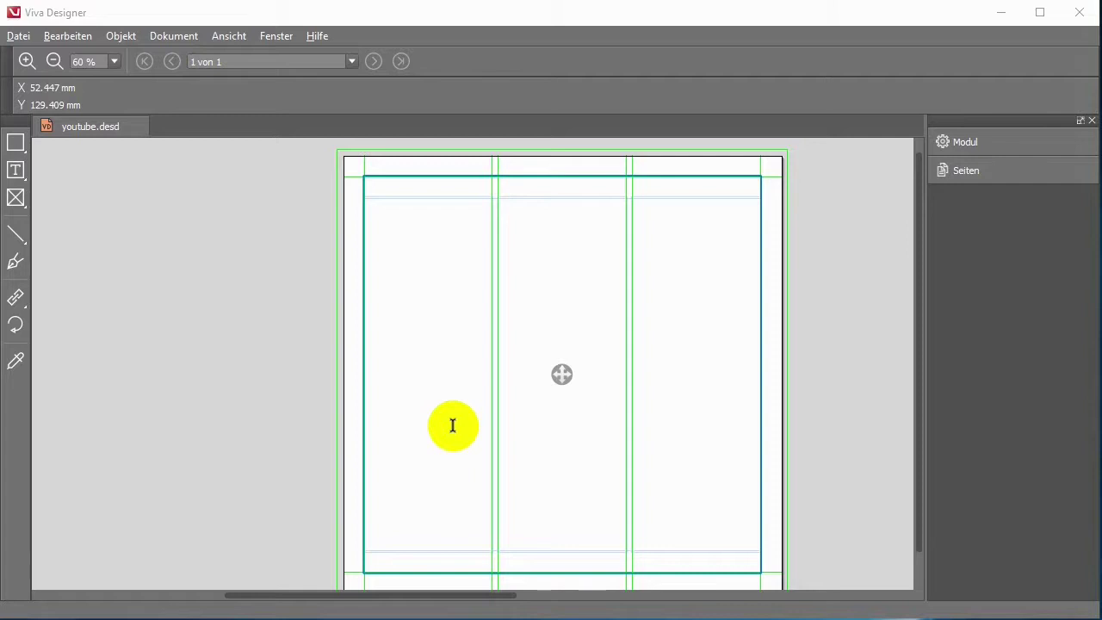
Open the A-Aliasseite master page for editing from the document's page overview
{"action": "left_click", "coordinate": [342, 352]}
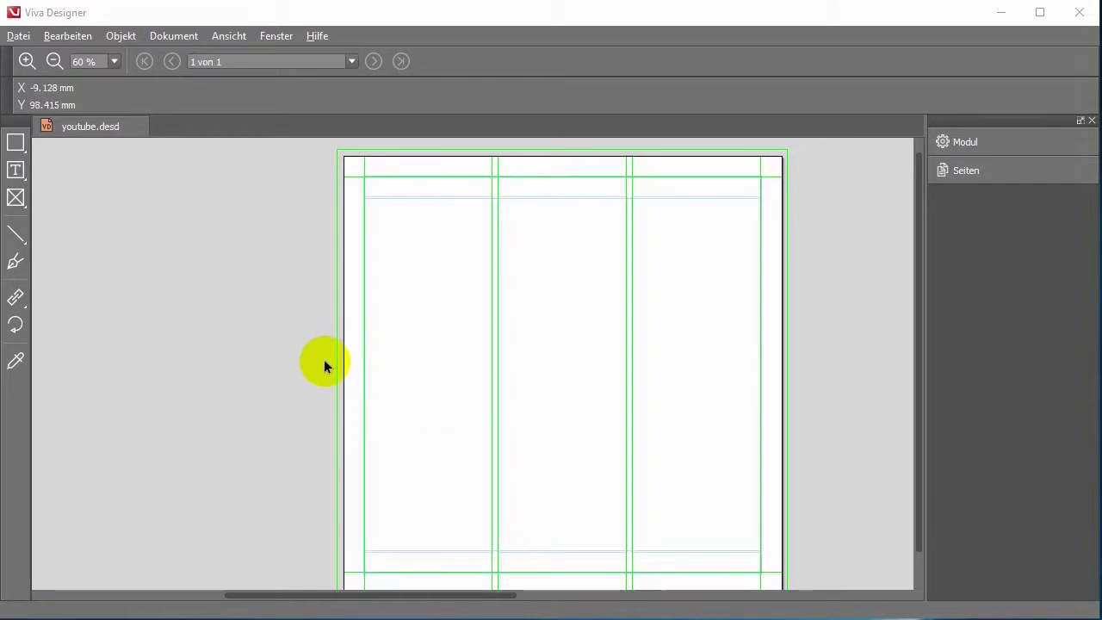
{"action": "scroll", "coordinate": [325, 361], "scroll_direction": "down", "scroll_amount": 2}
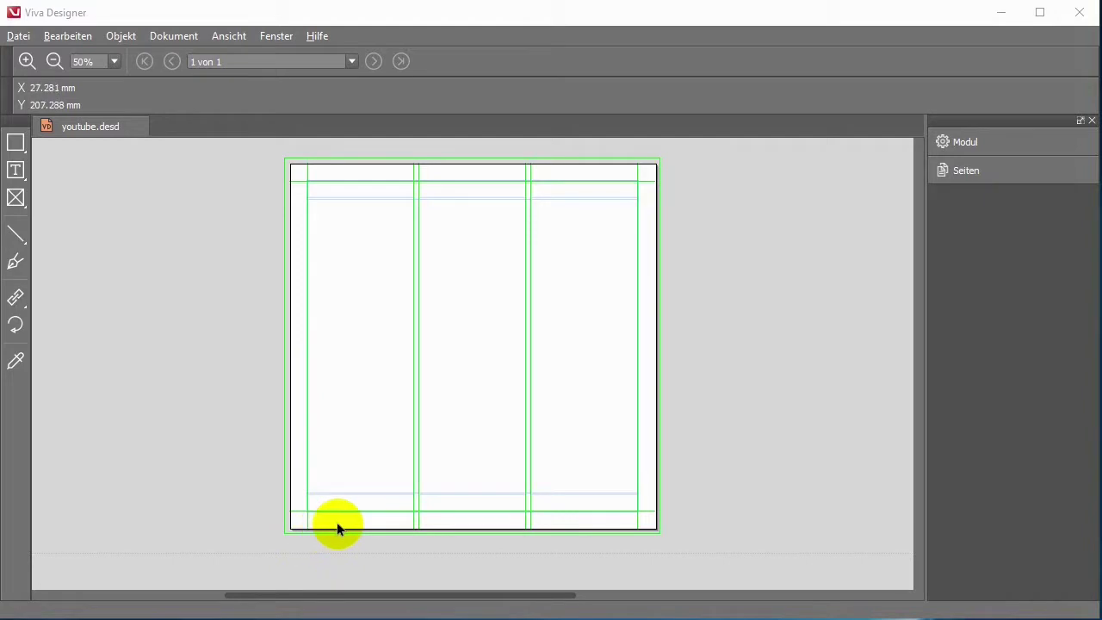
{"action": "left_click", "coordinate": [174, 36]}
{"action": "mouse_move", "coordinate": [175, 53]}
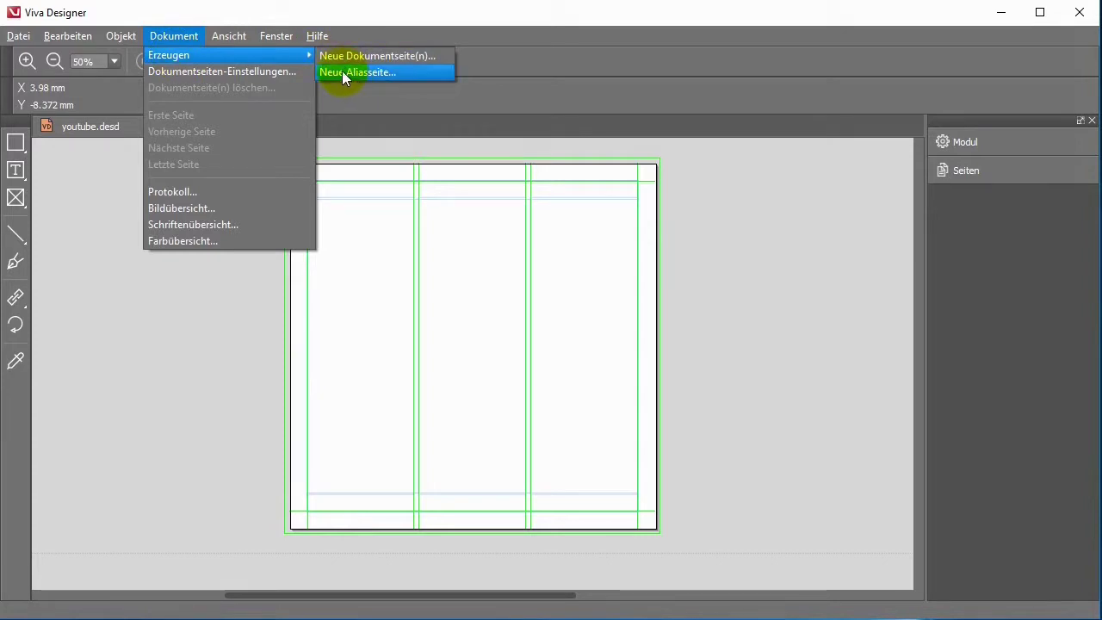
{"action": "left_click", "coordinate": [864, 196]}
{"action": "left_click", "coordinate": [942, 175]}
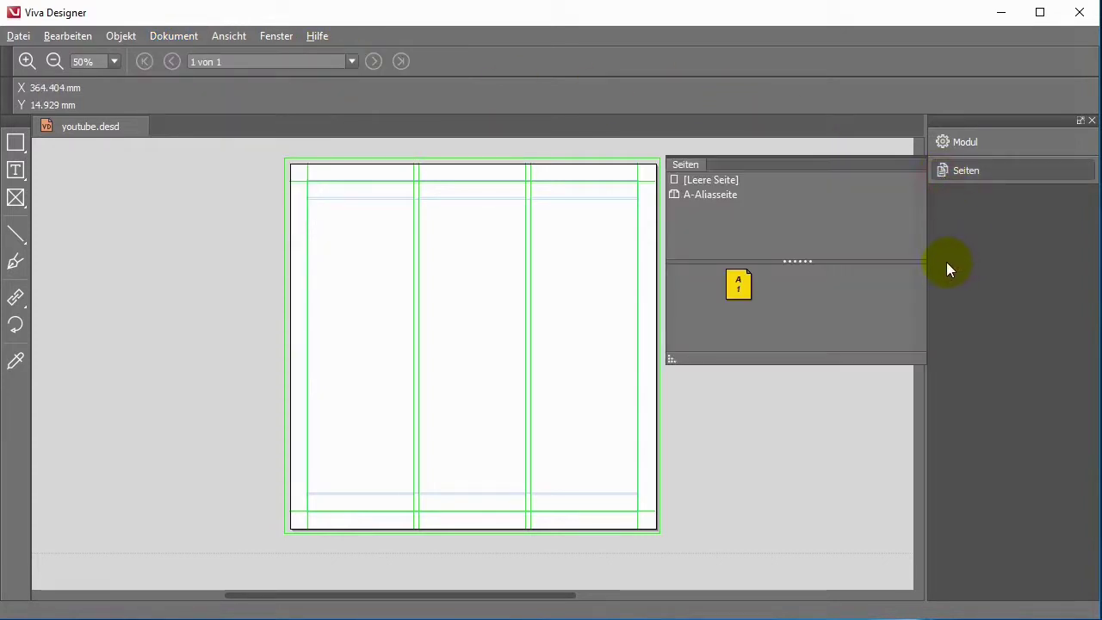
{"action": "double_click", "coordinate": [711, 196]}
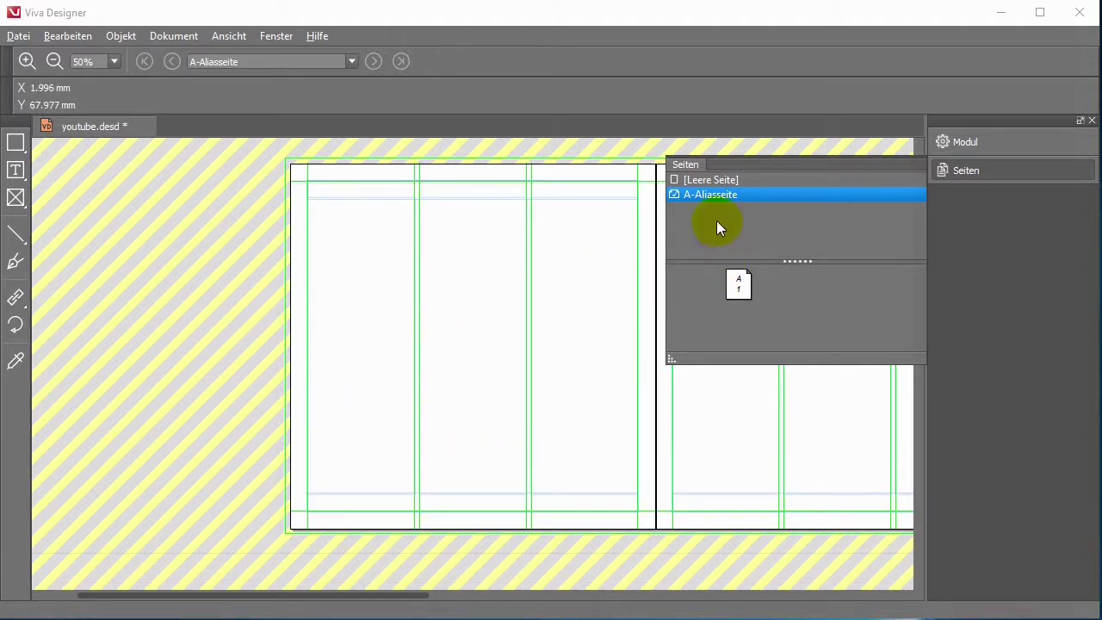
{"action": "left_click", "coordinate": [741, 287]}
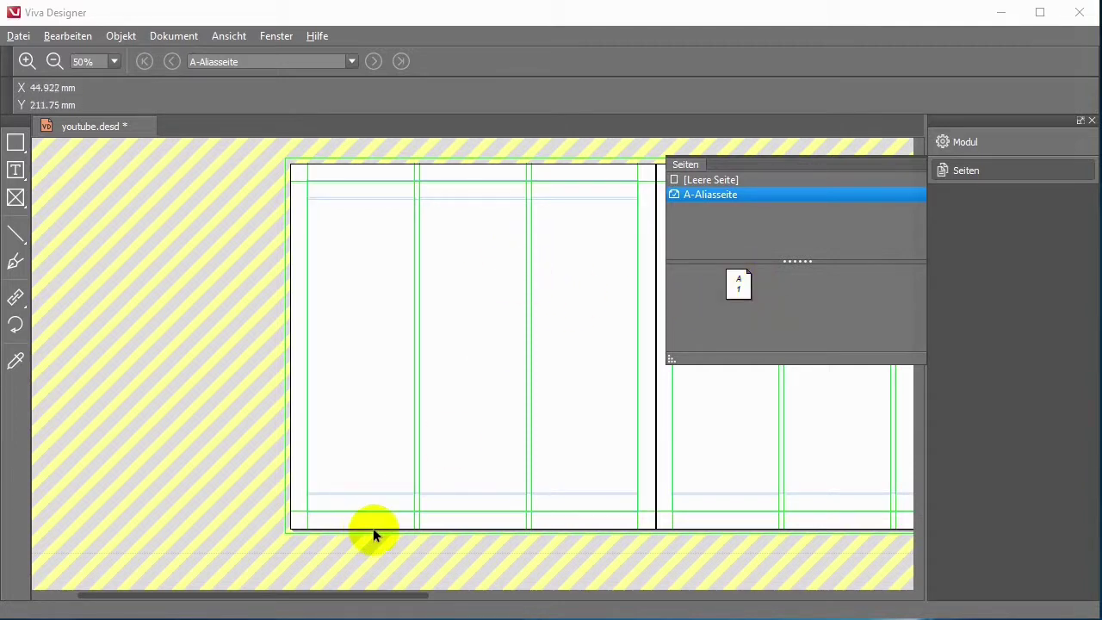
Draw a text frame about 25 by 10 mm in the left page's bottom margin, starting at the left margin guide, and enter it for text editing
{"action": "left_click", "coordinate": [17, 169]}
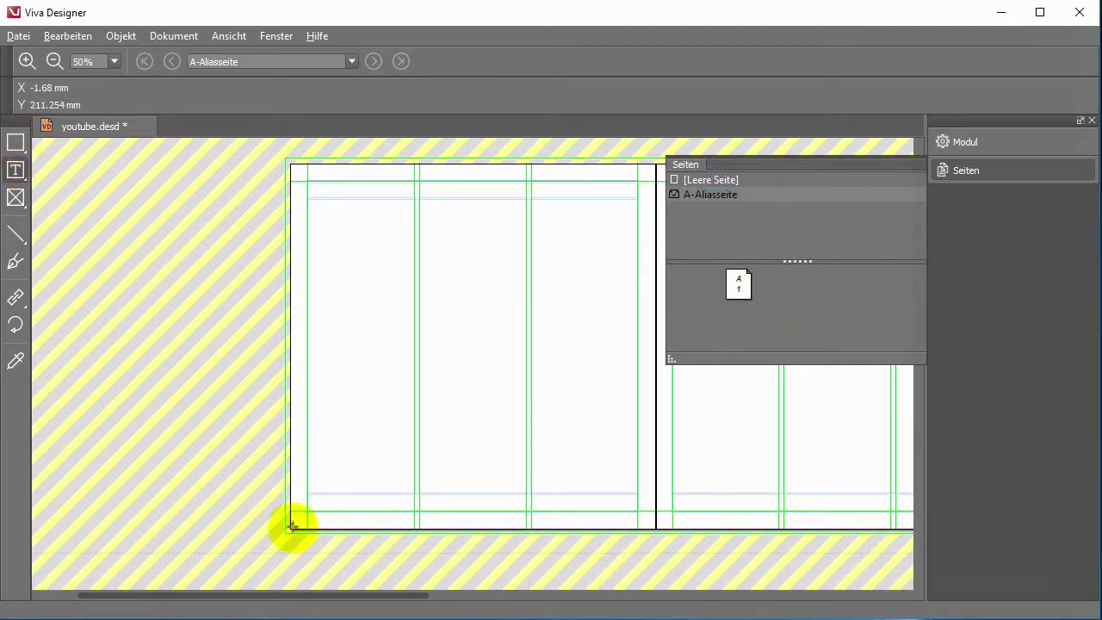
{"action": "left_click_drag", "start_coordinate": [307, 510], "coordinate": [353, 527]}
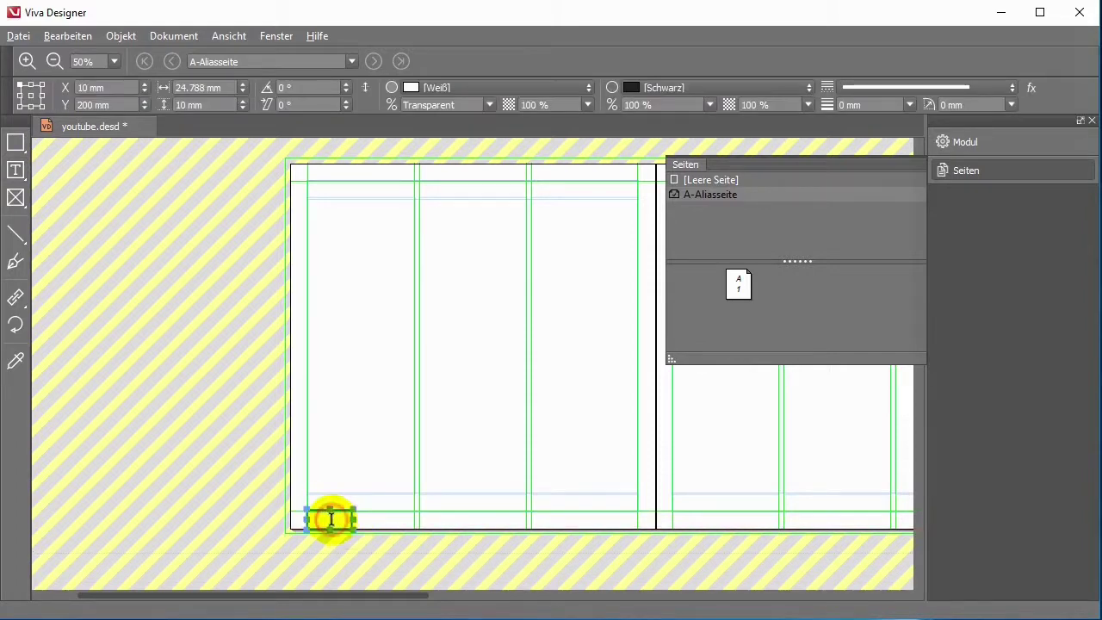
{"action": "left_click", "coordinate": [322, 517]}
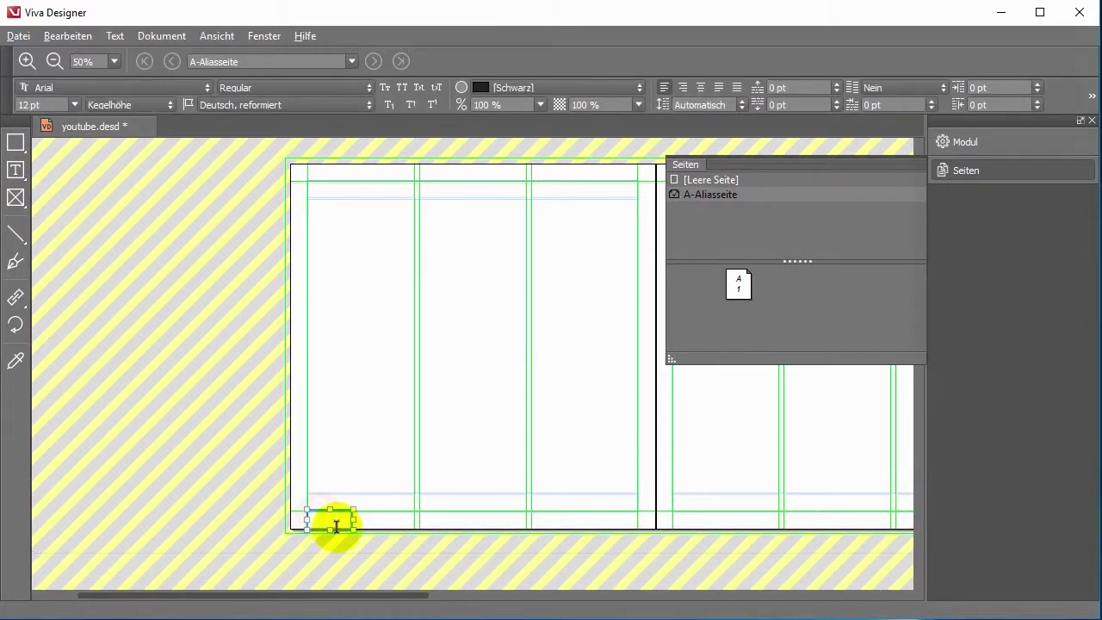
Insert the page number variable (Seitennummer) into the left page's bottom text frame and check it up close
{"action": "left_click", "coordinate": [118, 36]}
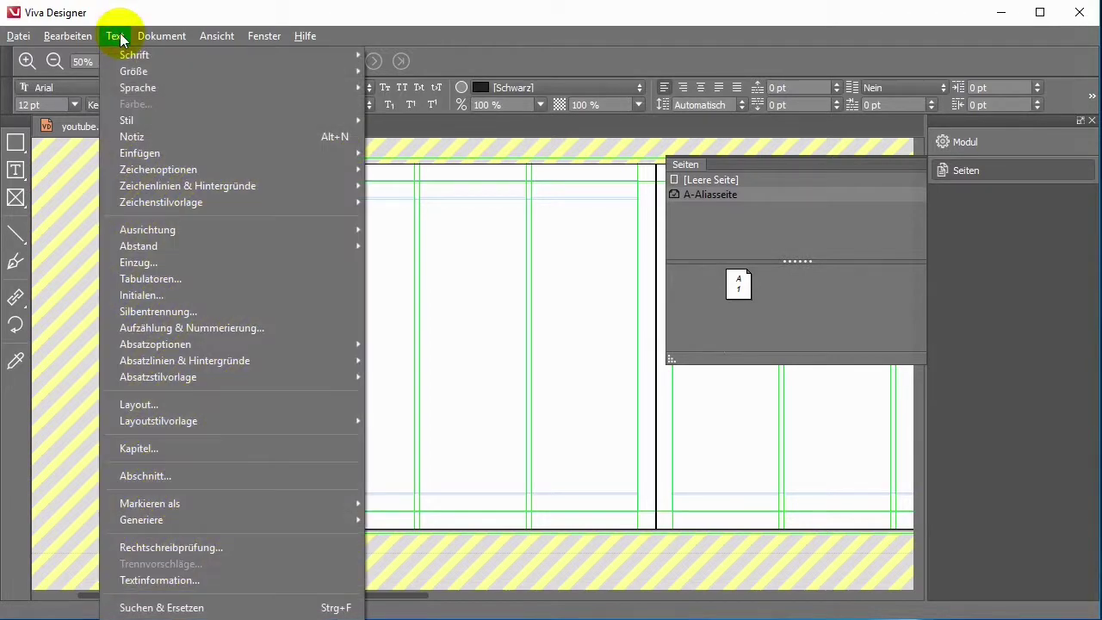
{"action": "mouse_move", "coordinate": [148, 155]}
{"action": "mouse_move", "coordinate": [505, 222]}
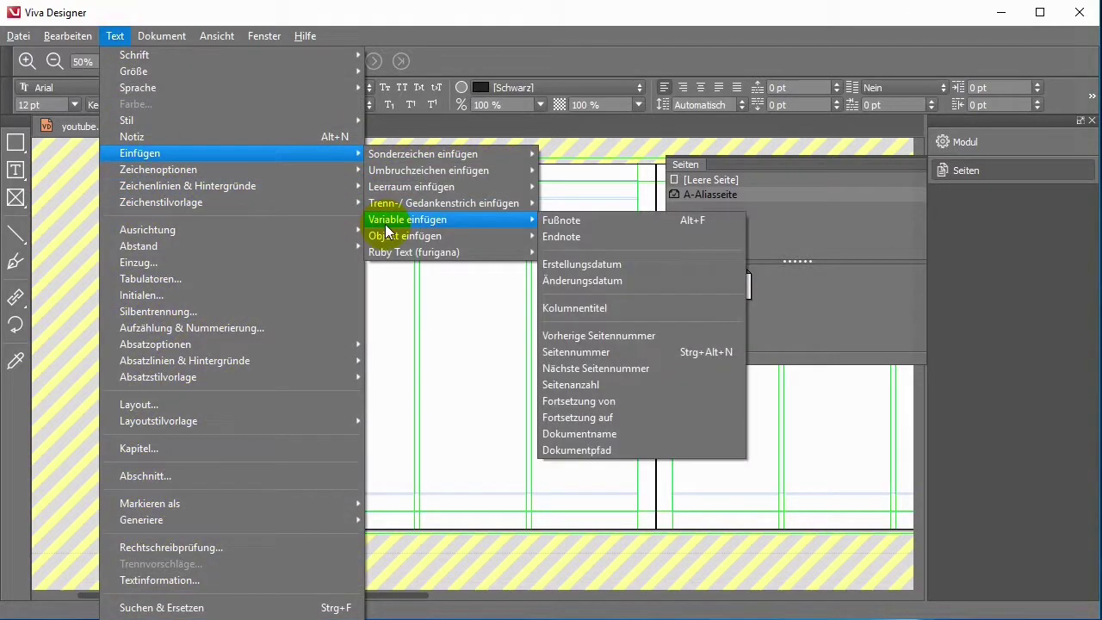
{"action": "left_click", "coordinate": [575, 352]}
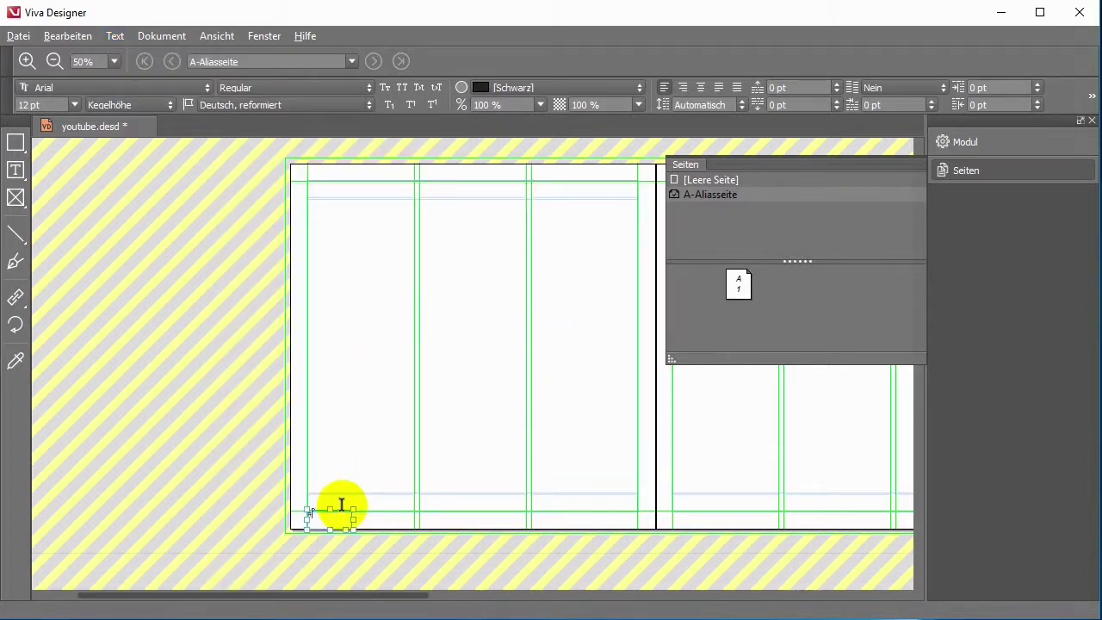
{"action": "scroll", "coordinate": [344, 570], "scroll_direction": "up", "scroll_amount": 7}
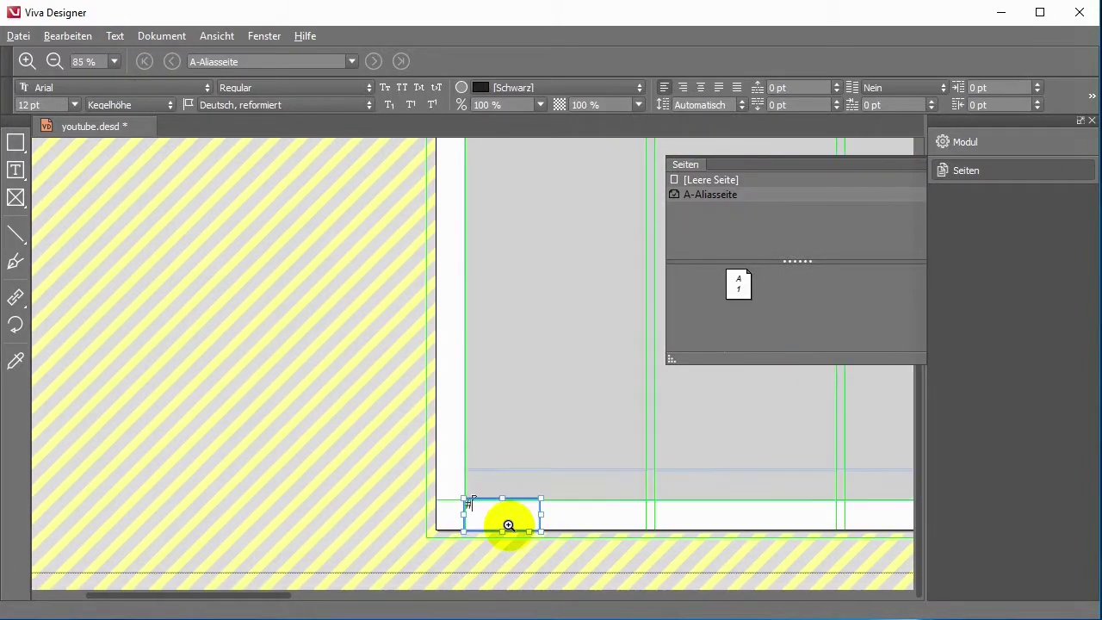
{"action": "scroll", "coordinate": [509, 526], "scroll_direction": "up", "scroll_amount": 20}
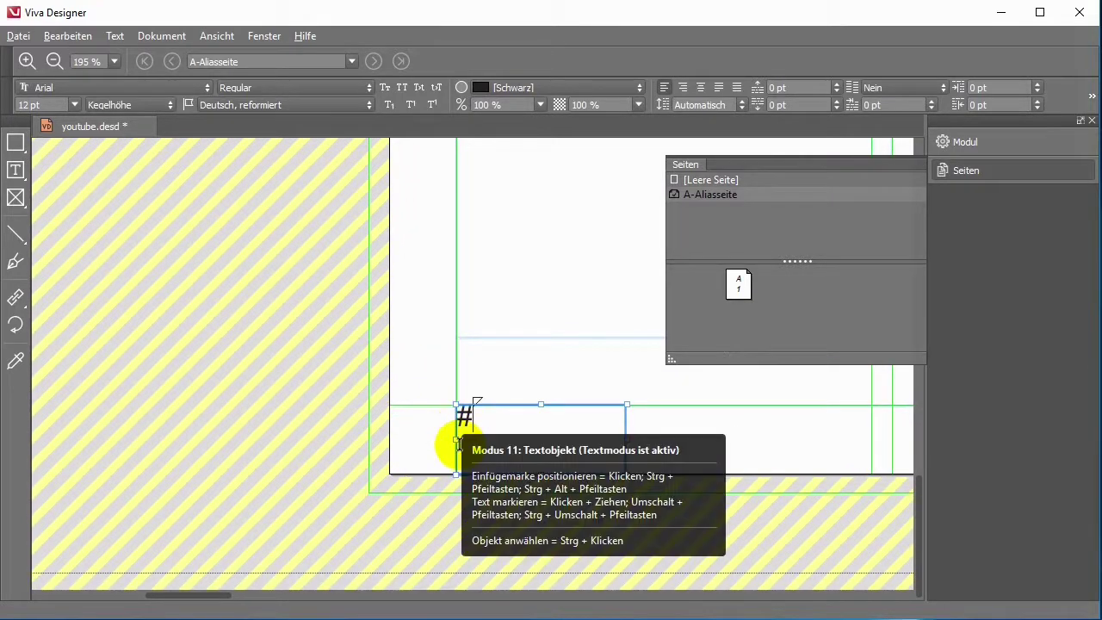
{"action": "scroll", "coordinate": [460, 444], "scroll_direction": "down", "scroll_amount": 20}
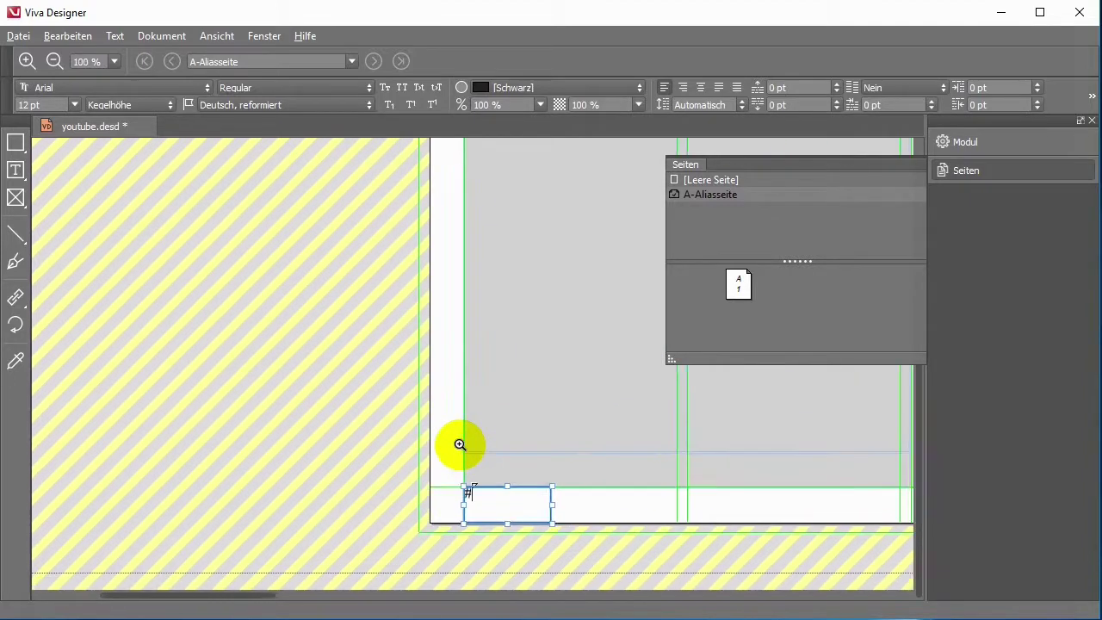
Draw a matching text frame in the right page's bottom margin, ending at the right margin guide, and enter it for text editing
{"action": "left_click_drag", "start_coordinate": [258, 595], "coordinate": [516, 605]}
{"action": "left_click", "coordinate": [15, 171]}
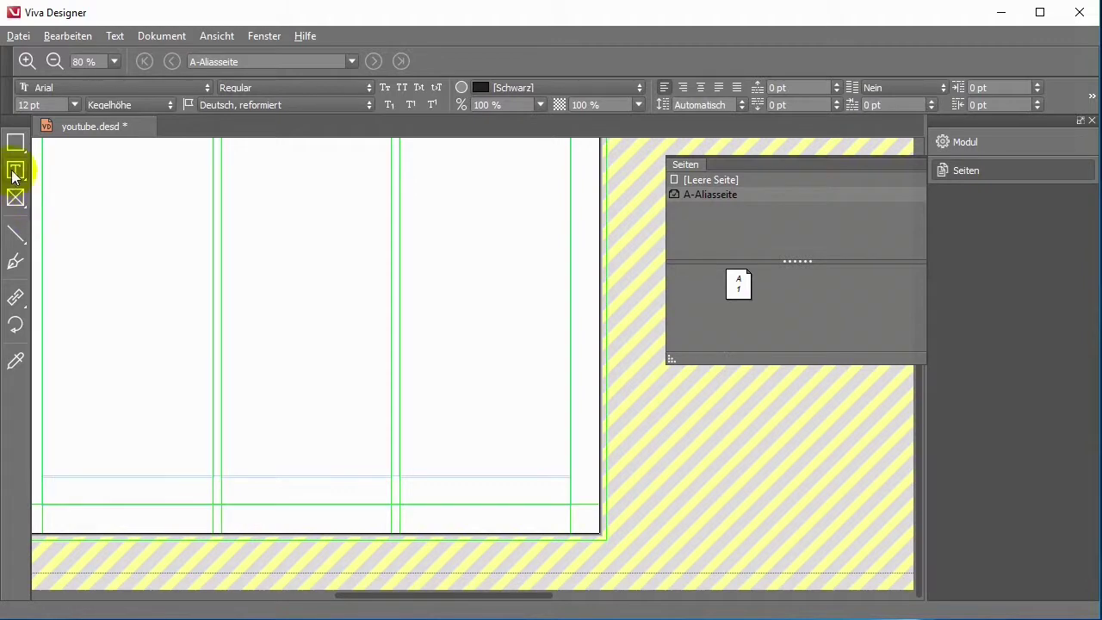
{"action": "left_click_drag", "start_coordinate": [502, 519], "coordinate": [535, 534]}
{"action": "left_click", "coordinate": [539, 515]}
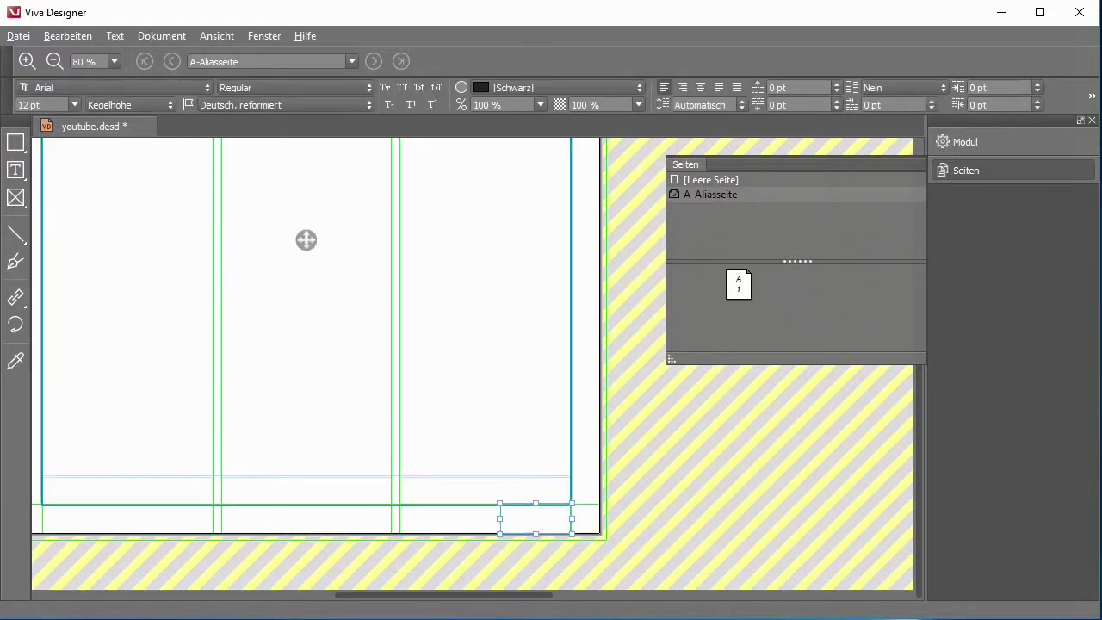
Insert the page number variable (Seitennummer) into the right page's bottom text frame and align it right
{"action": "left_click", "coordinate": [107, 35]}
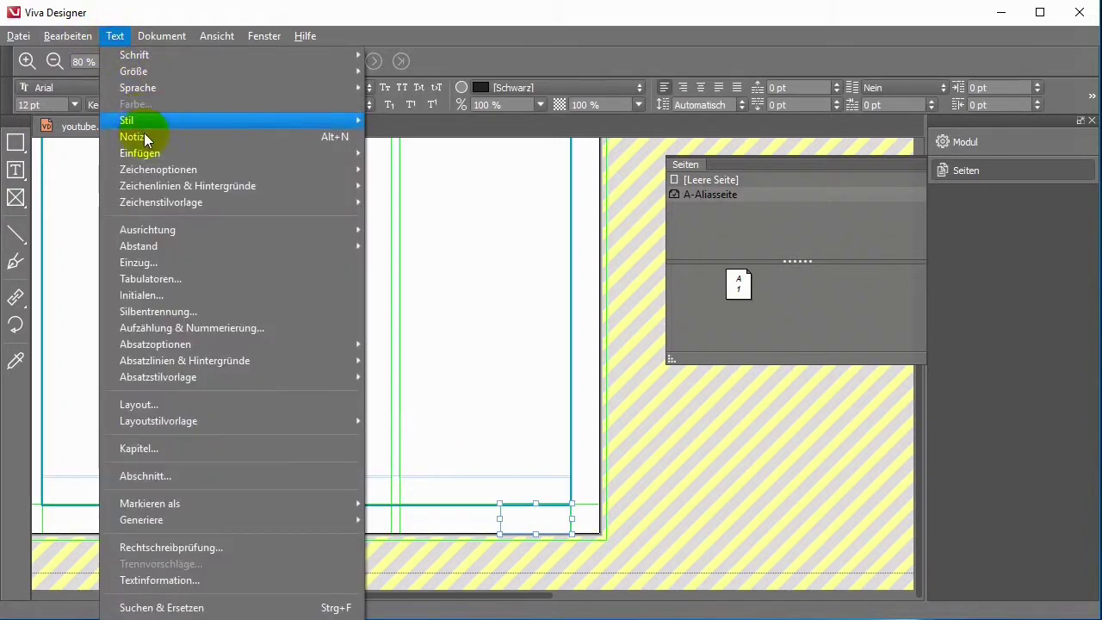
{"action": "mouse_move", "coordinate": [153, 152]}
{"action": "mouse_move", "coordinate": [427, 218]}
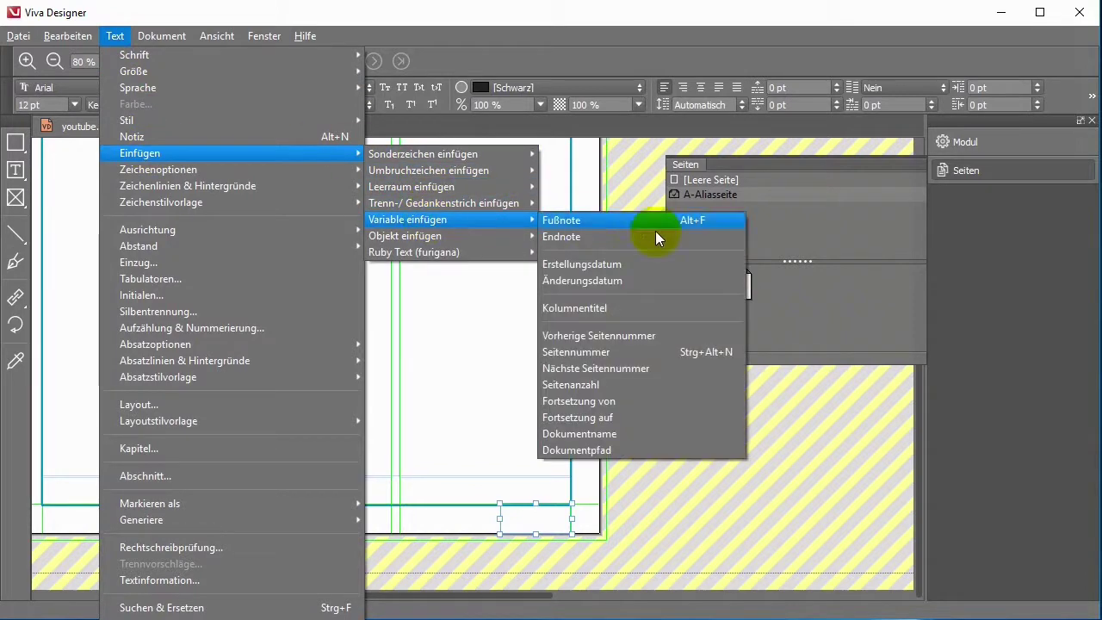
{"action": "left_click", "coordinate": [624, 347]}
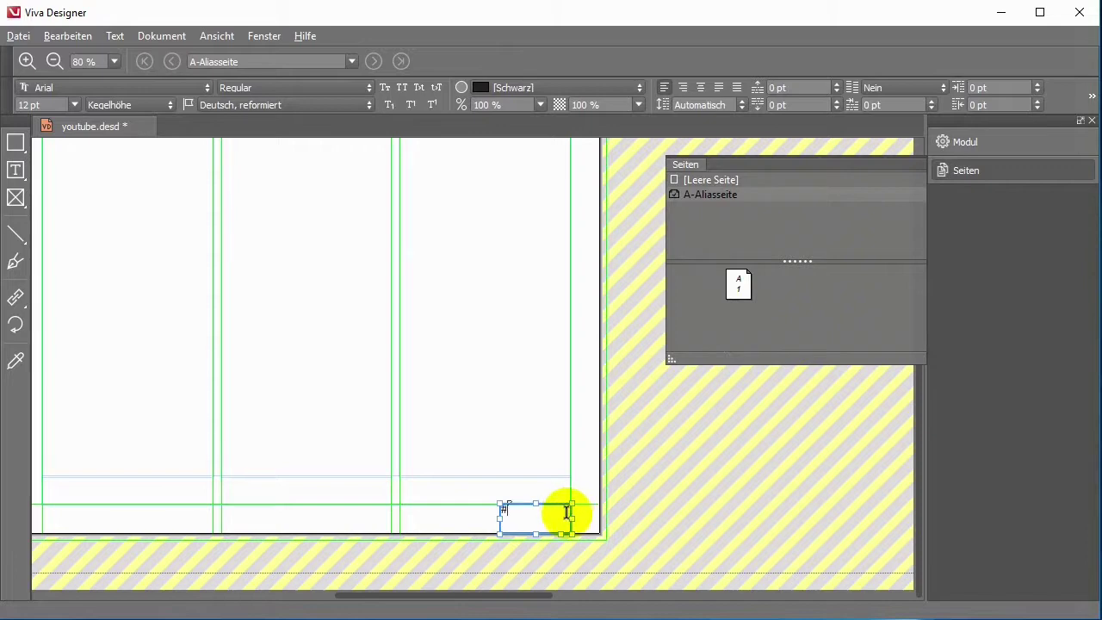
{"action": "left_click", "coordinate": [684, 86]}
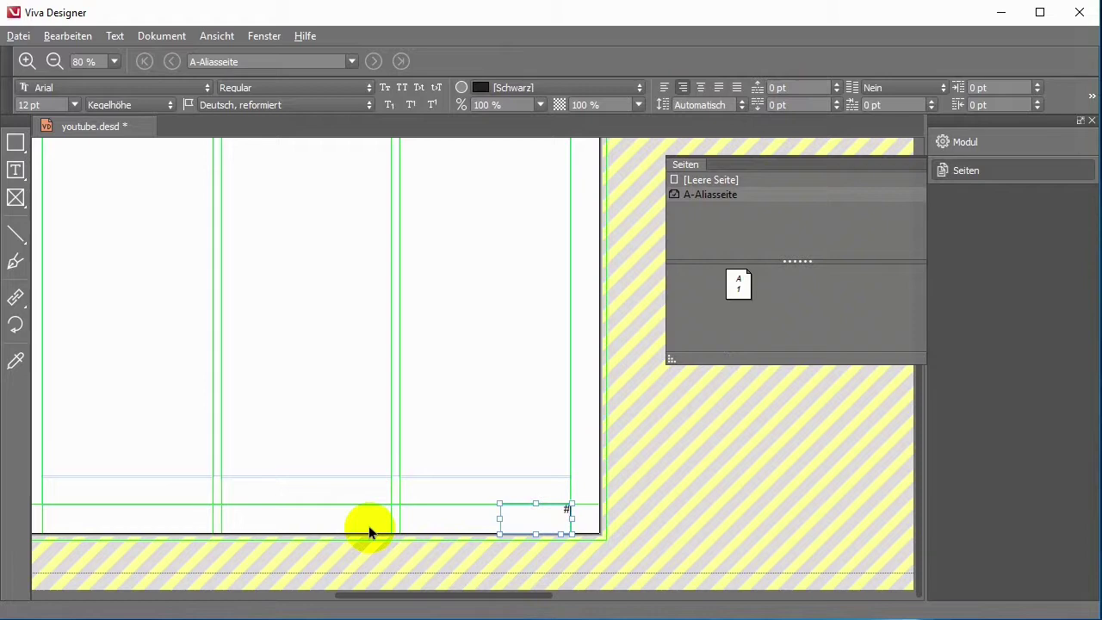
Draw a text frame about 129 by 10.6 mm across the second and third columns atop the right page and enter the text "Überschrift"
{"action": "scroll", "coordinate": [370, 527], "scroll_direction": "down", "scroll_amount": 5}
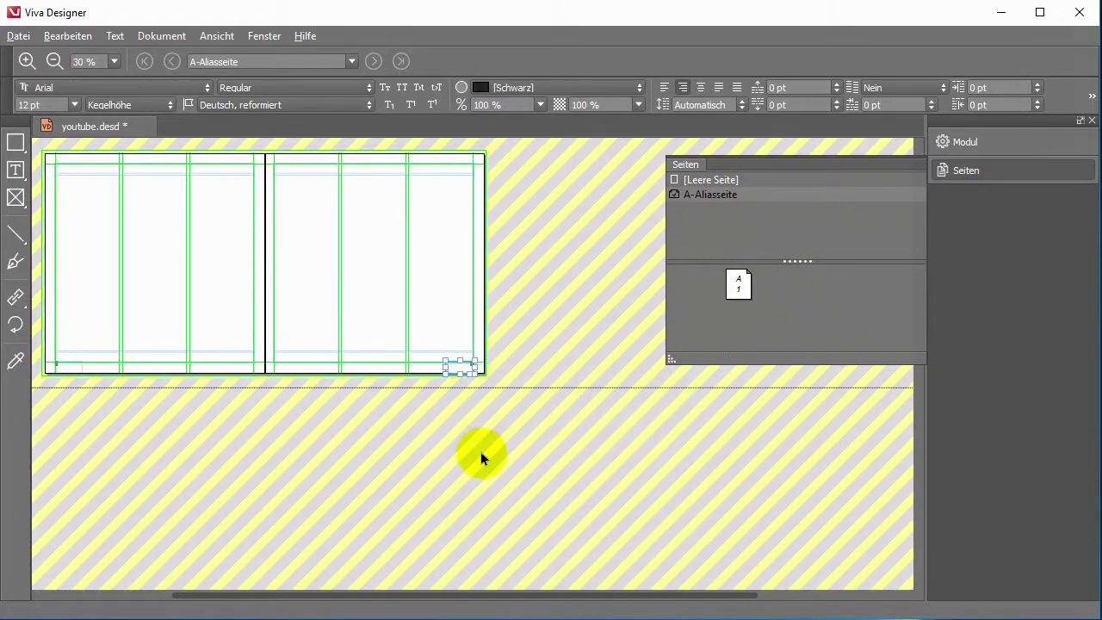
{"action": "left_click_drag", "start_coordinate": [626, 595], "coordinate": [565, 595]}
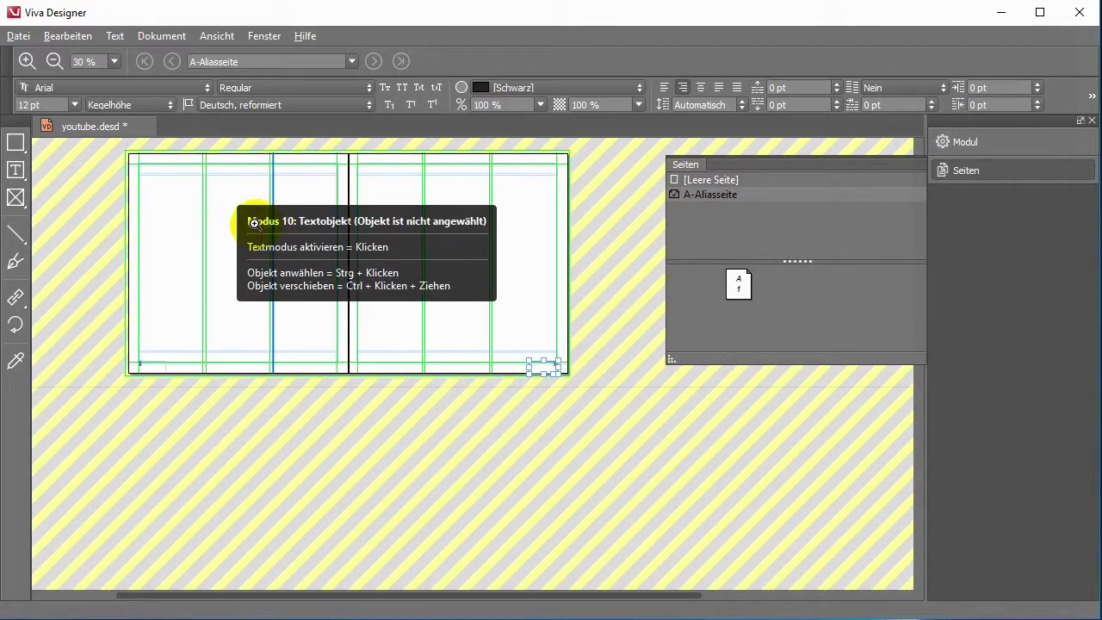
{"action": "scroll", "coordinate": [254, 223], "scroll_direction": "up", "scroll_amount": 5}
{"action": "scroll", "coordinate": [342, 305], "scroll_direction": "up", "scroll_amount": 2}
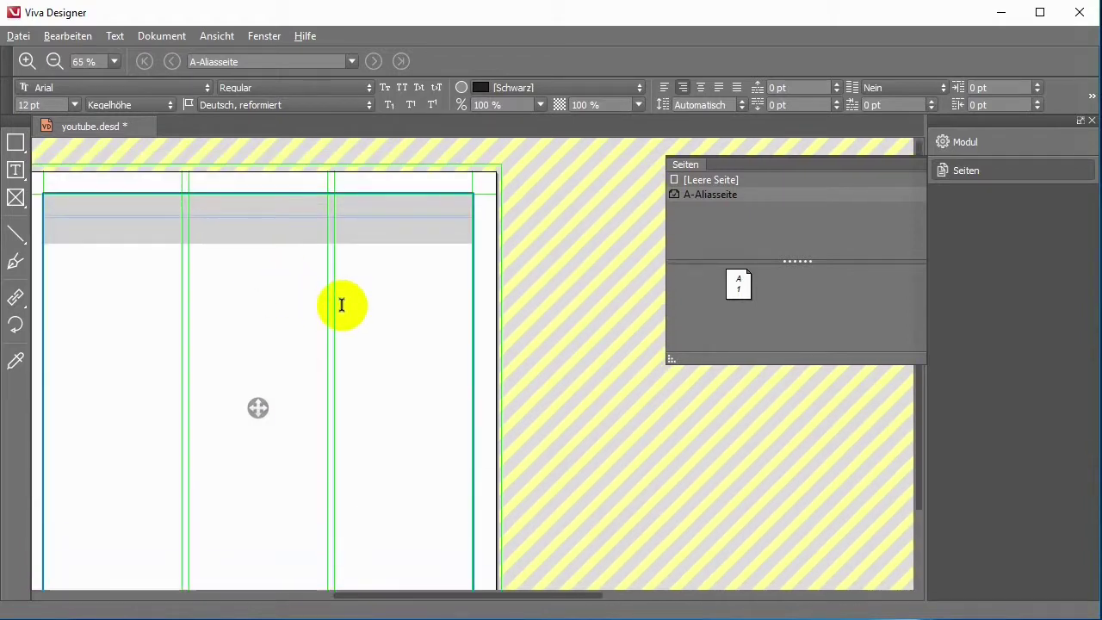
{"action": "scroll", "coordinate": [558, 312], "scroll_direction": "up", "scroll_amount": 2}
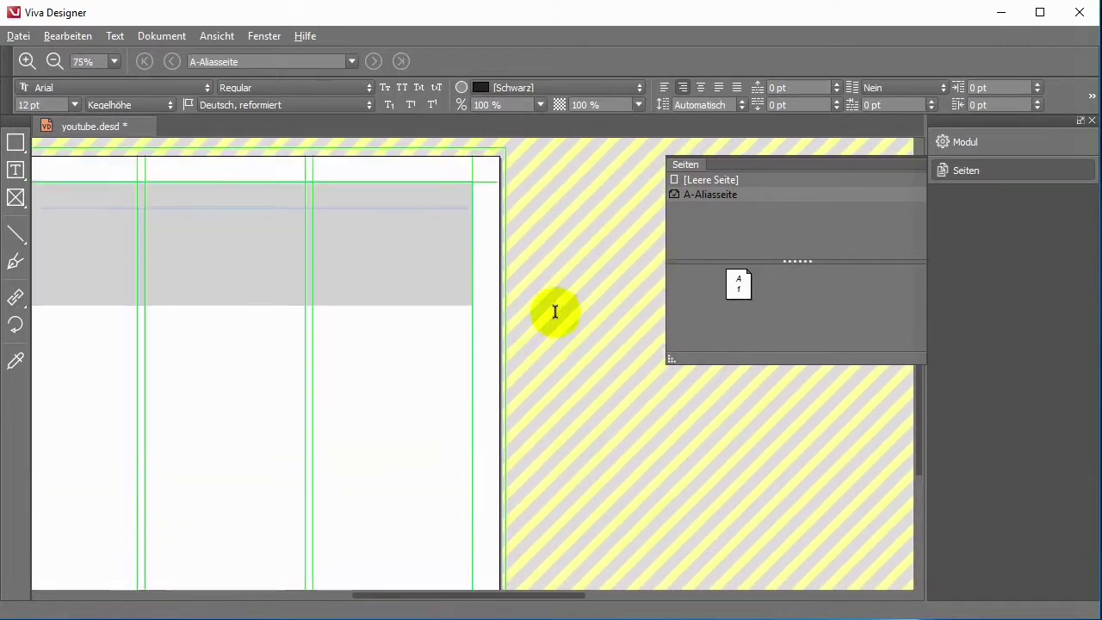
{"action": "scroll", "coordinate": [555, 312], "scroll_direction": "up", "scroll_amount": 1}
{"action": "left_click", "coordinate": [337, 237]}
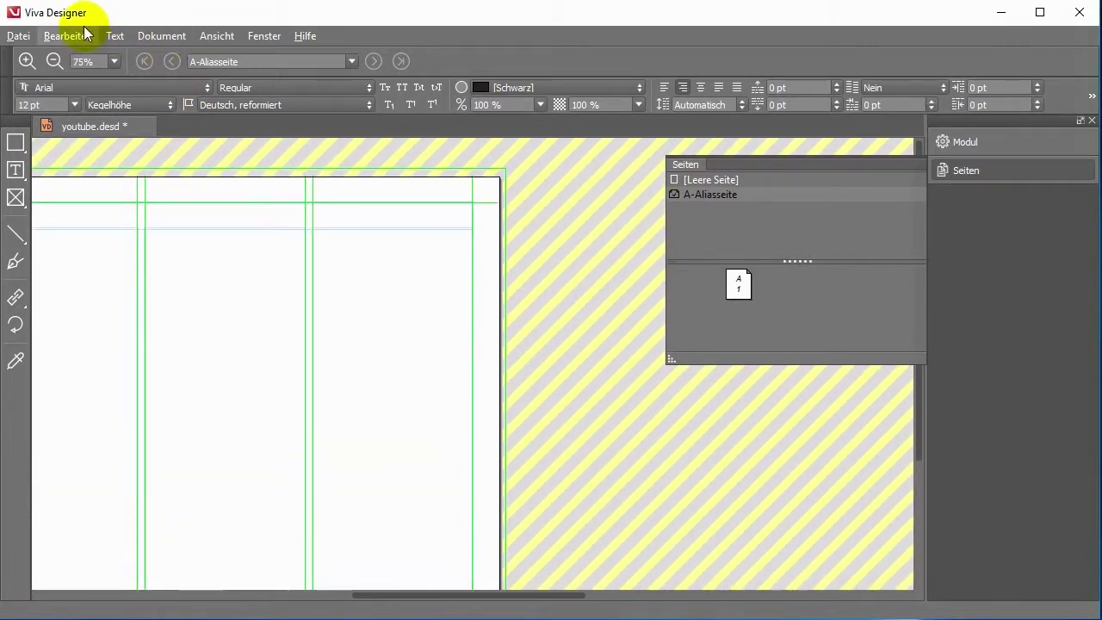
{"action": "left_click", "coordinate": [16, 170]}
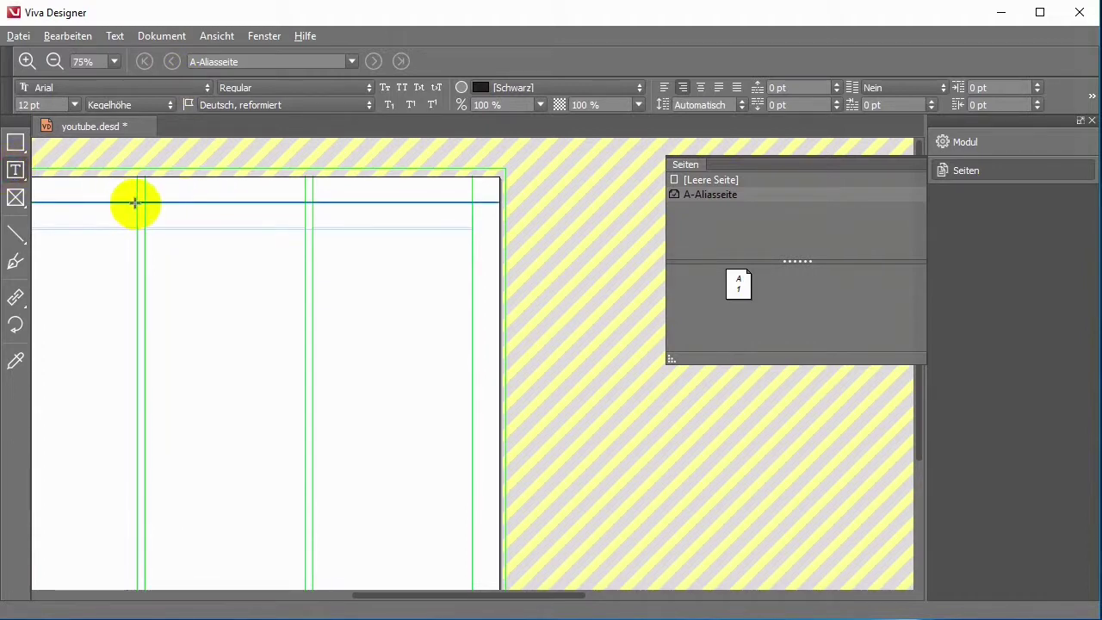
{"action": "left_click_drag", "start_coordinate": [135, 203], "coordinate": [474, 231]}
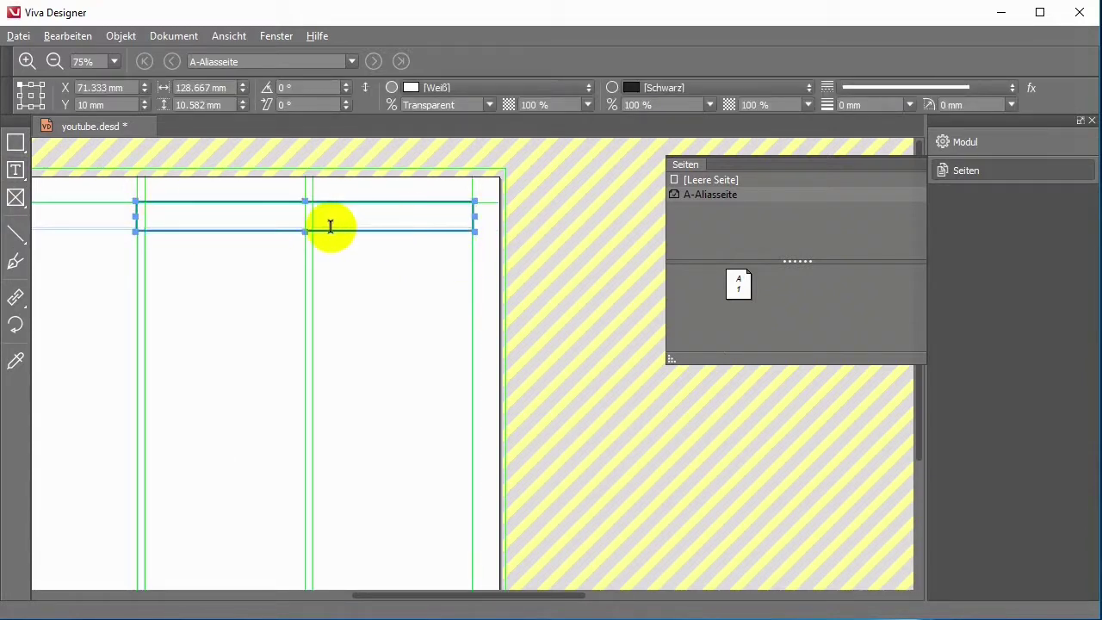
{"action": "left_click", "coordinate": [211, 216]}
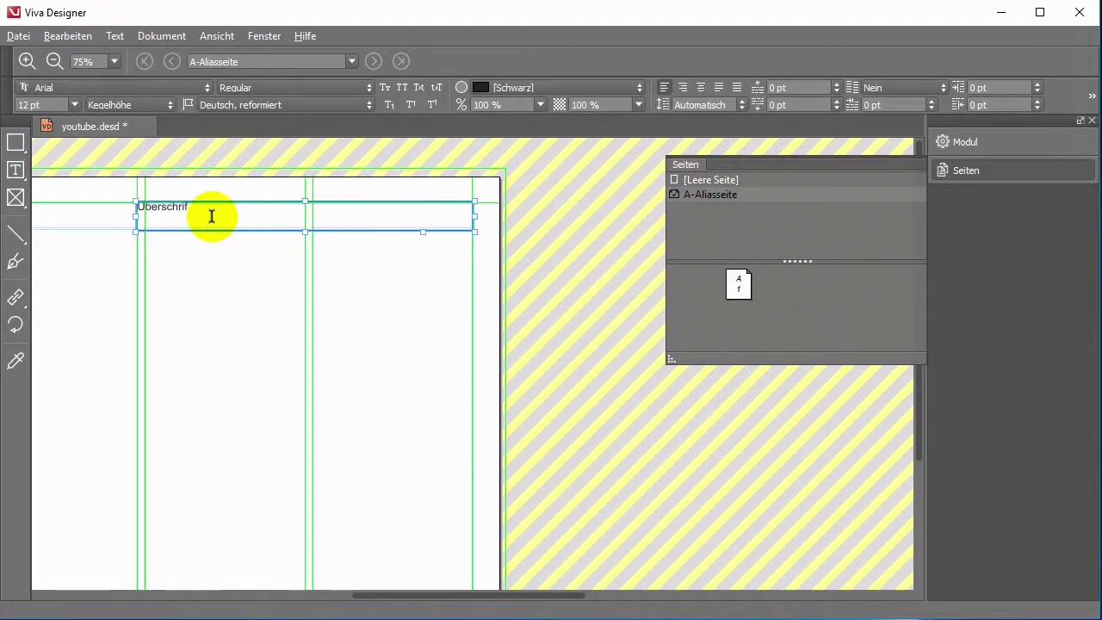
Format the "Überschrift" text at 14 pt, right-aligned, in the colour Rot
{"action": "double_click", "coordinate": [163, 205]}
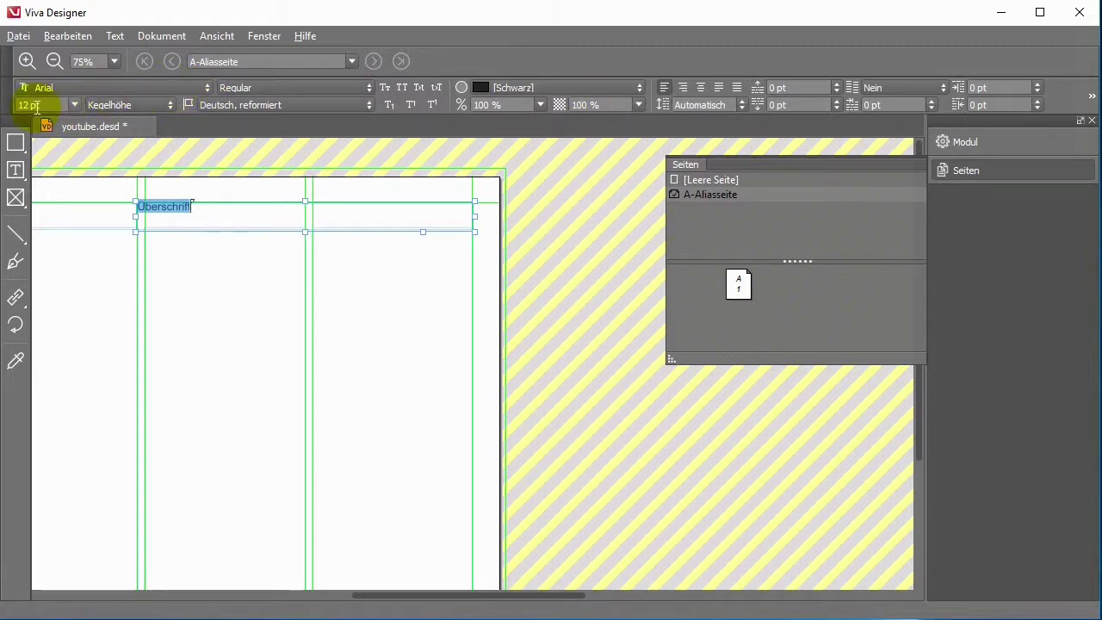
{"action": "left_click", "coordinate": [74, 104]}
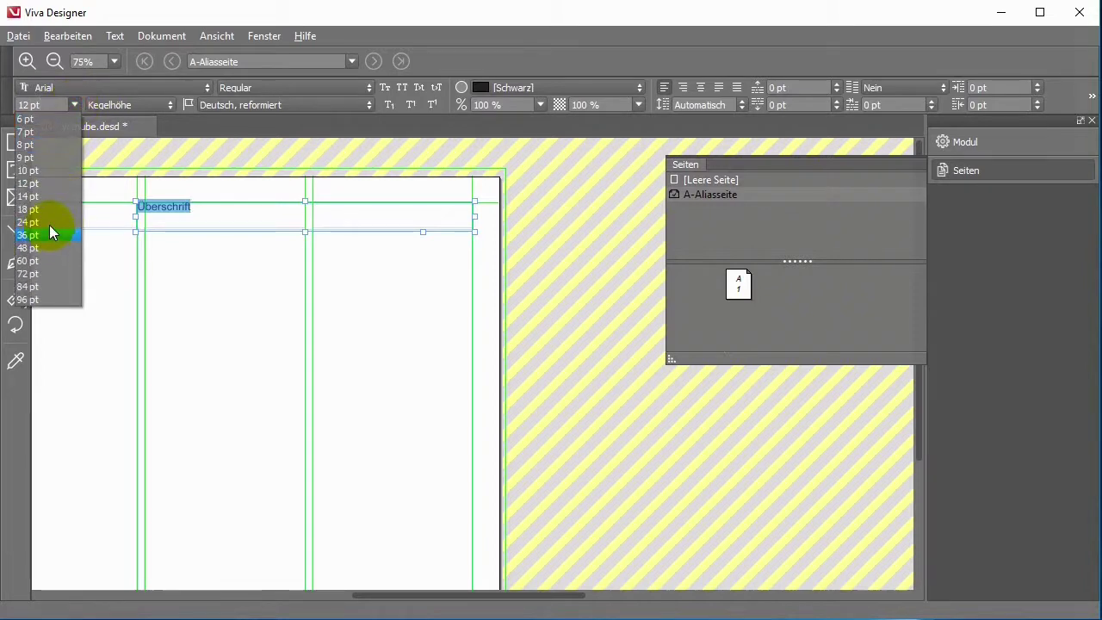
{"action": "left_click", "coordinate": [45, 197]}
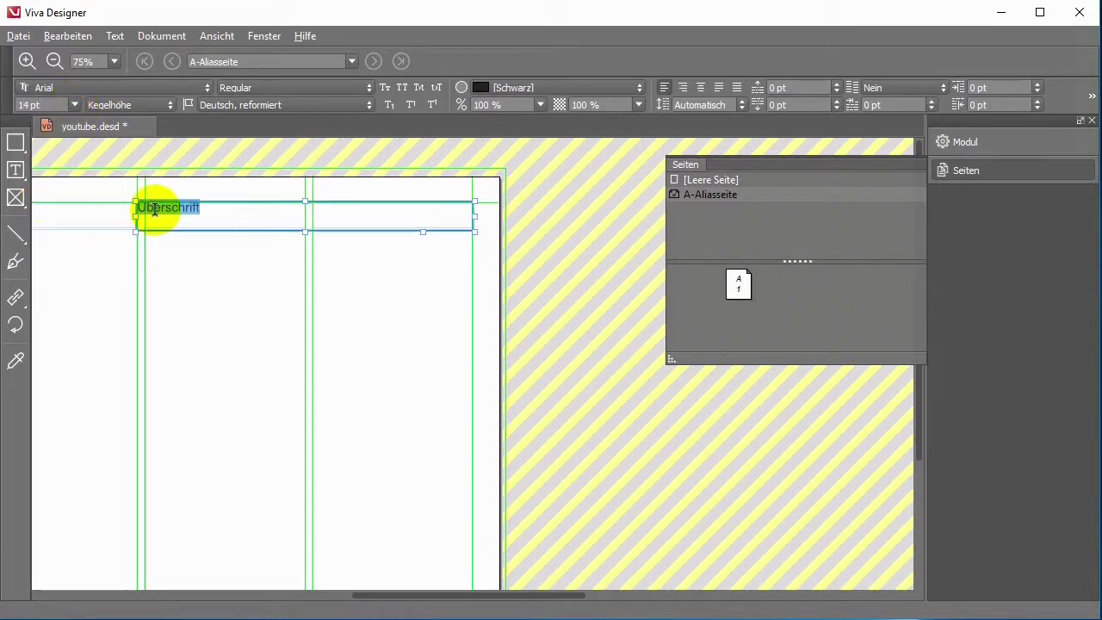
{"action": "left_click", "coordinate": [682, 88]}
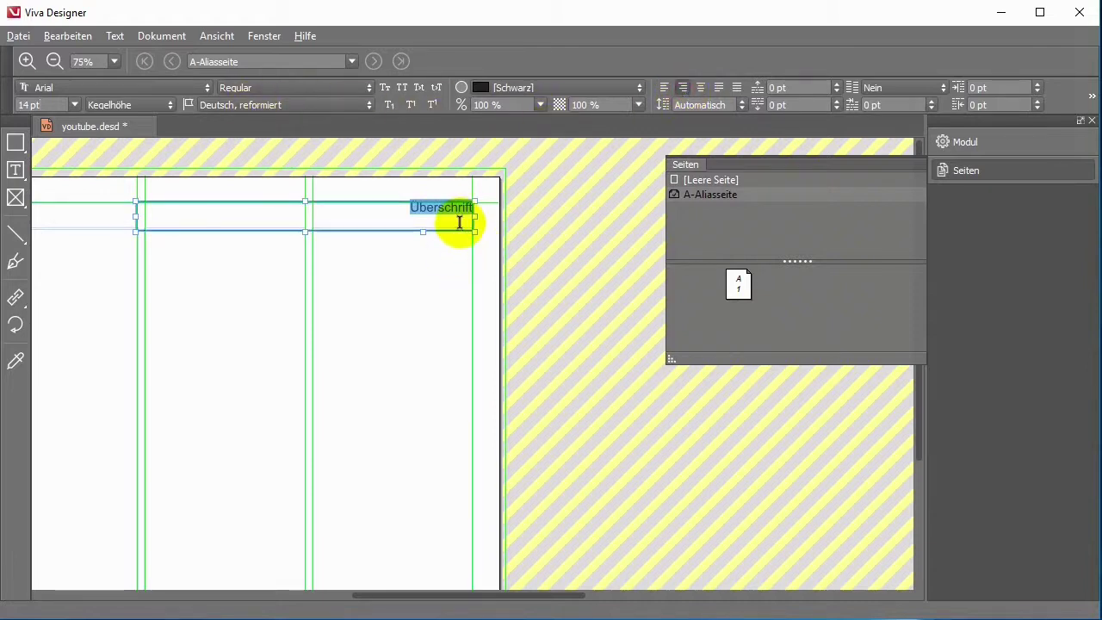
{"action": "left_click", "coordinate": [554, 90]}
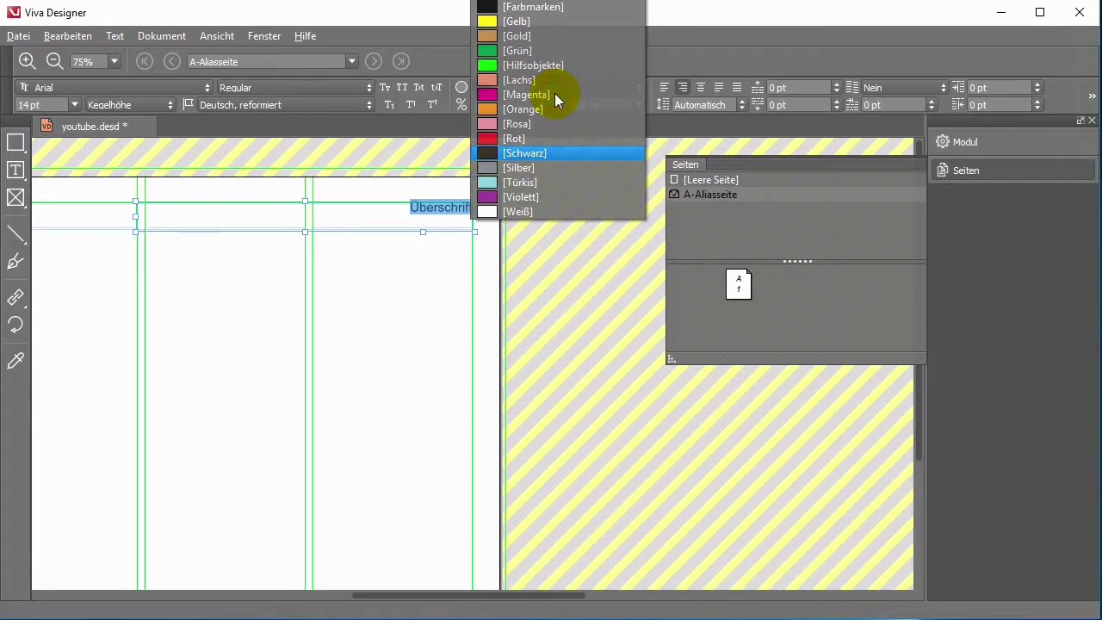
{"action": "left_click", "coordinate": [525, 137]}
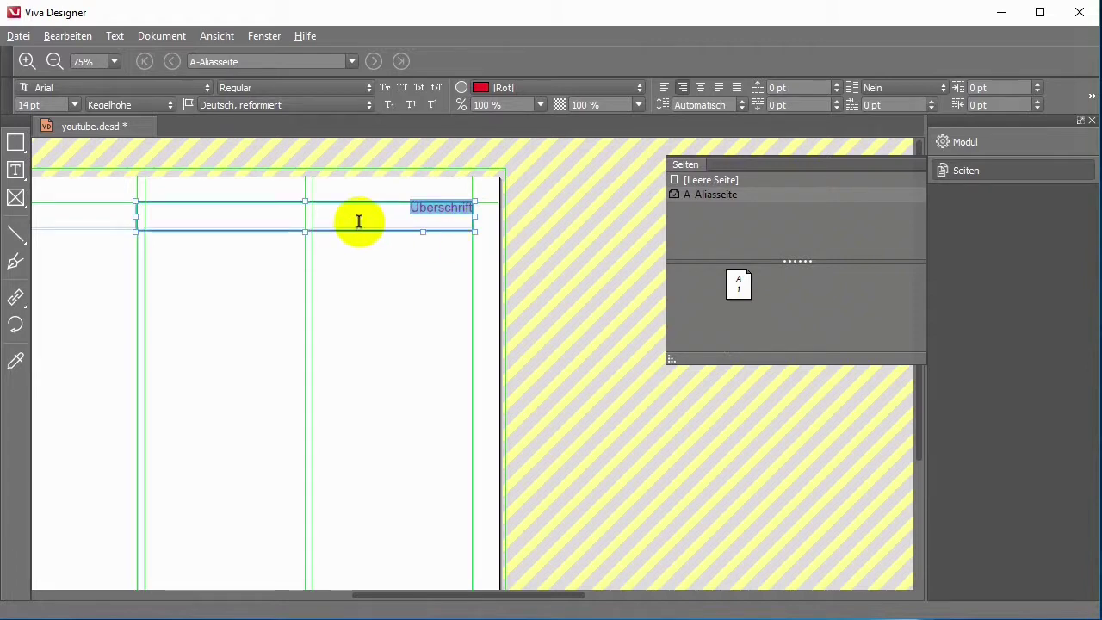
Enable variable alias content (Aliasinhalt variabel) for the heading text frame atop the right page
{"action": "left_click", "coordinate": [175, 229]}
{"action": "left_click", "coordinate": [178, 232]}
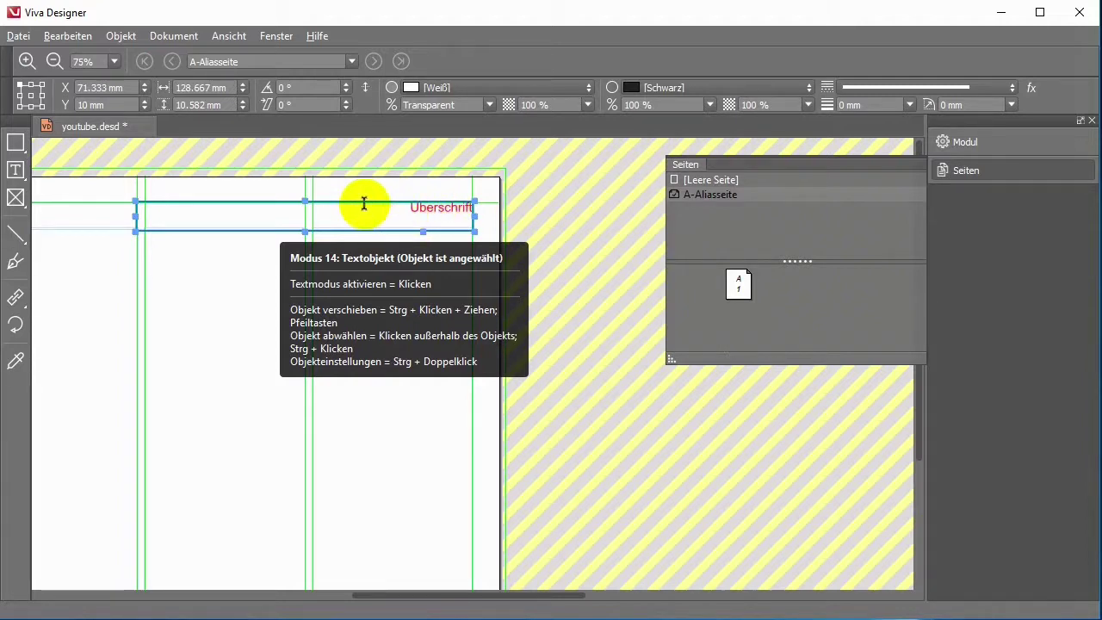
{"action": "left_click", "coordinate": [125, 43]}
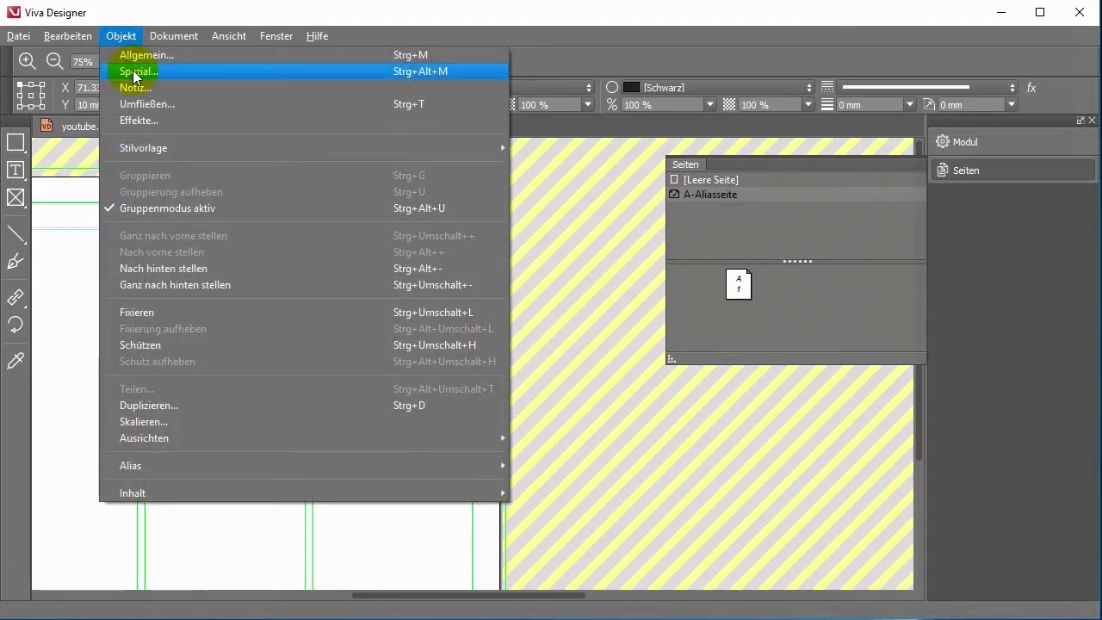
{"action": "left_click", "coordinate": [133, 71]}
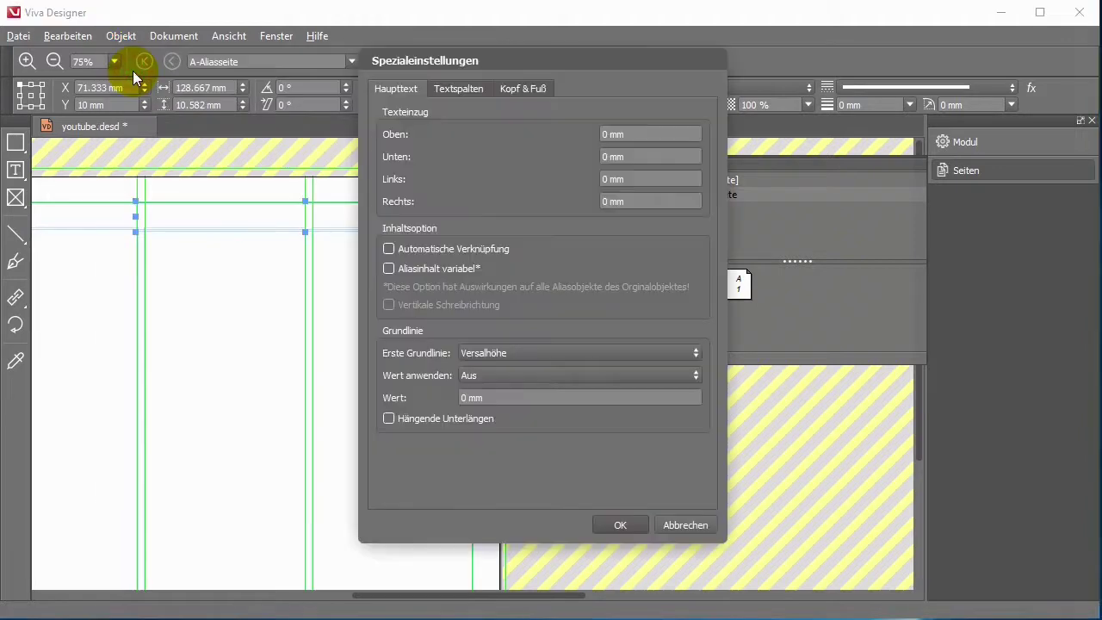
{"action": "left_click", "coordinate": [389, 271]}
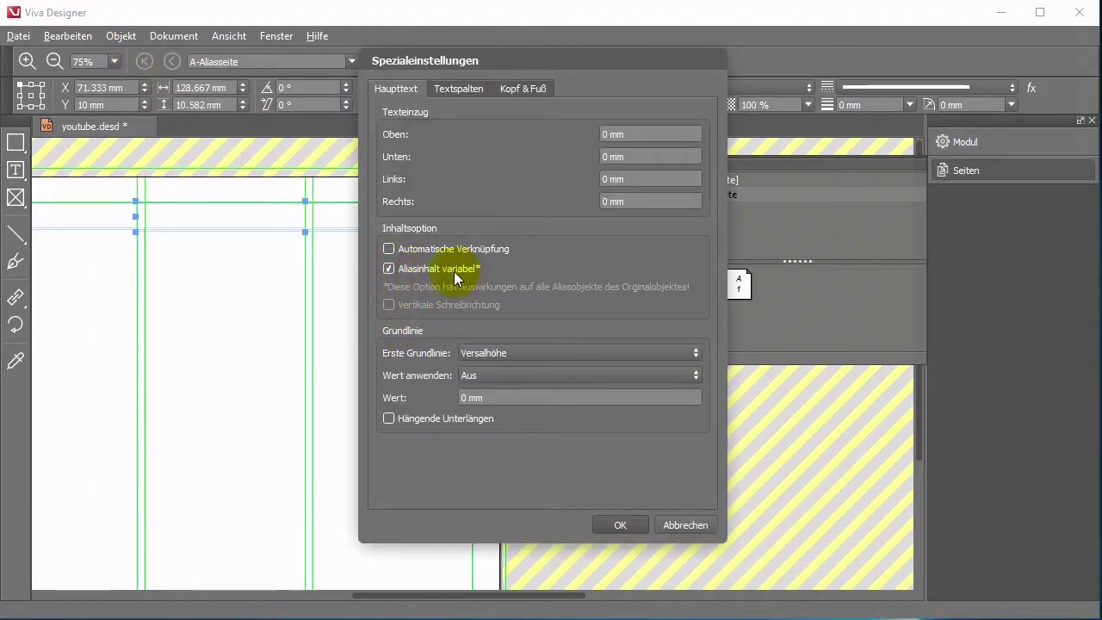
{"action": "left_click", "coordinate": [636, 525]}
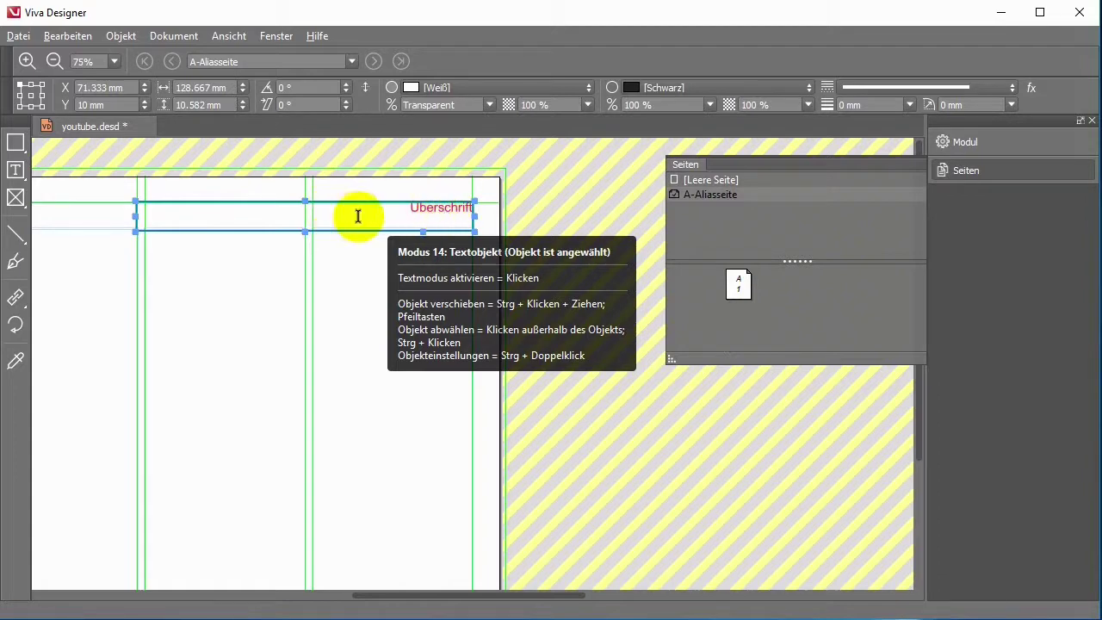
Draw a text frame about 129 by 10.6 mm across the first two columns atop the left page and enter "Überschrift"
{"action": "left_click_drag", "start_coordinate": [507, 598], "coordinate": [290, 592]}
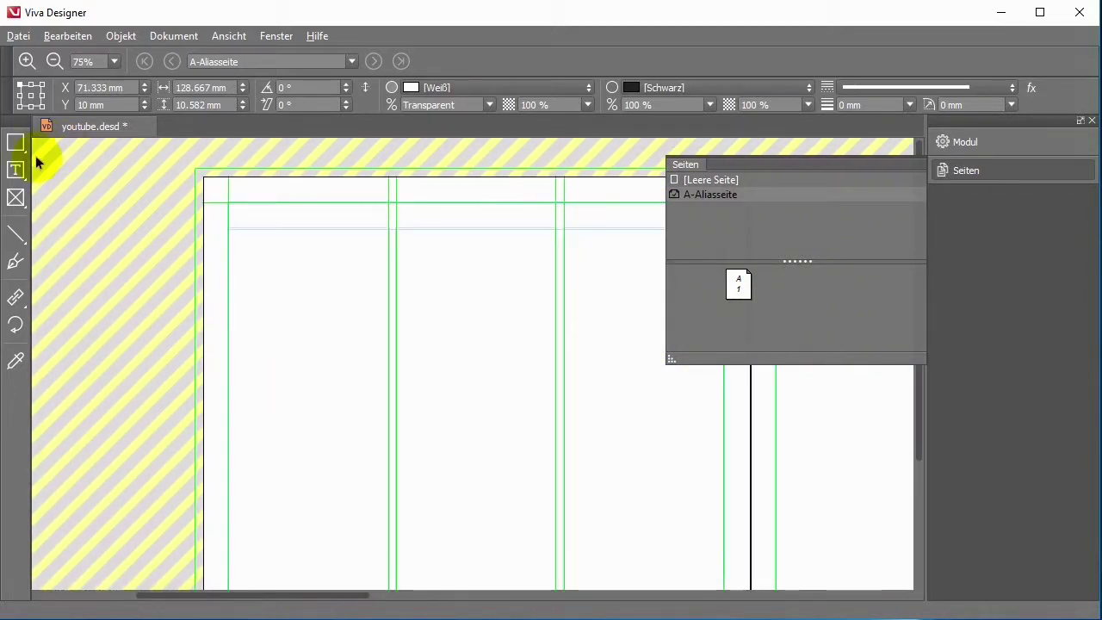
{"action": "left_click", "coordinate": [15, 169]}
{"action": "left_click", "coordinate": [228, 202]}
{"action": "left_click_drag", "start_coordinate": [228, 203], "coordinate": [566, 231]}
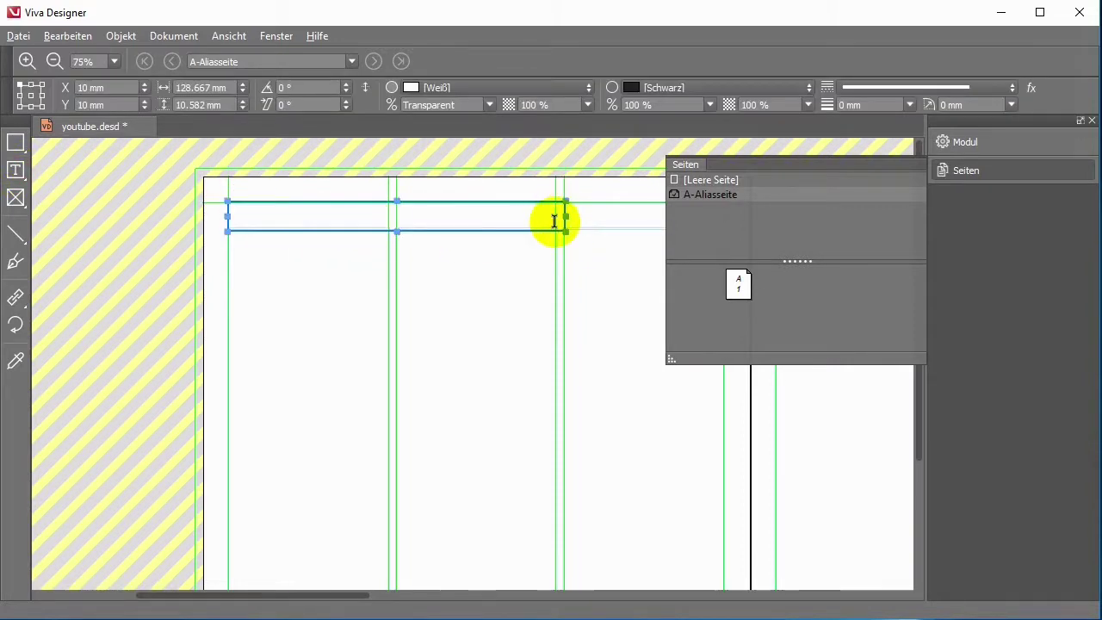
{"action": "left_click", "coordinate": [297, 217]}
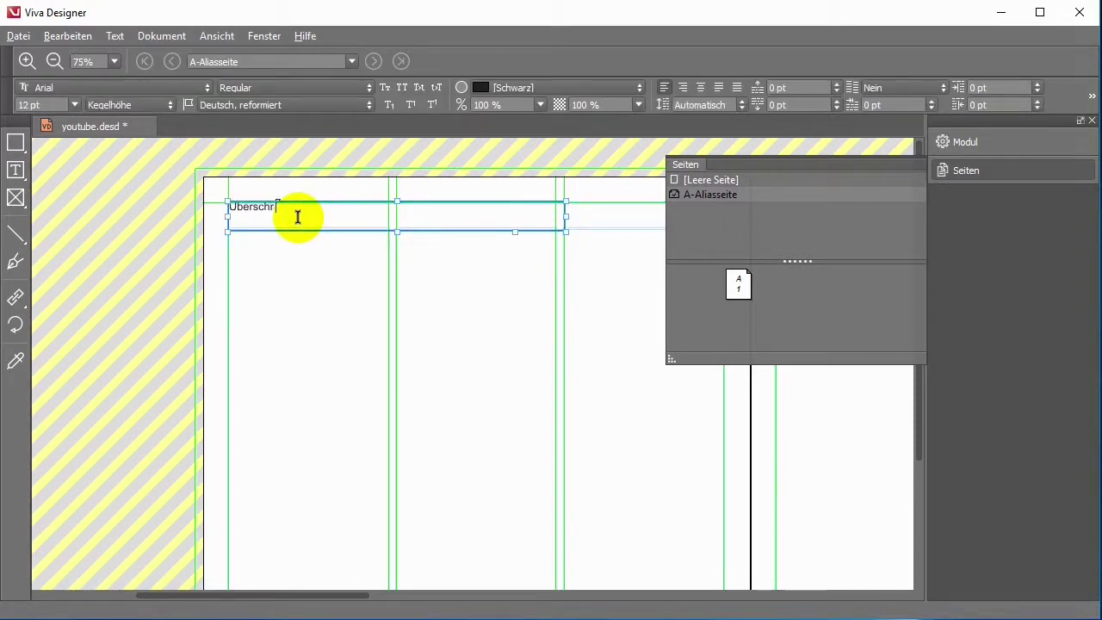
{"action": "type", "text": "Überschrift"}
Format the left page's "Überschrift" text at 14 pt in the colour Rot
{"action": "double_click", "coordinate": [269, 207]}
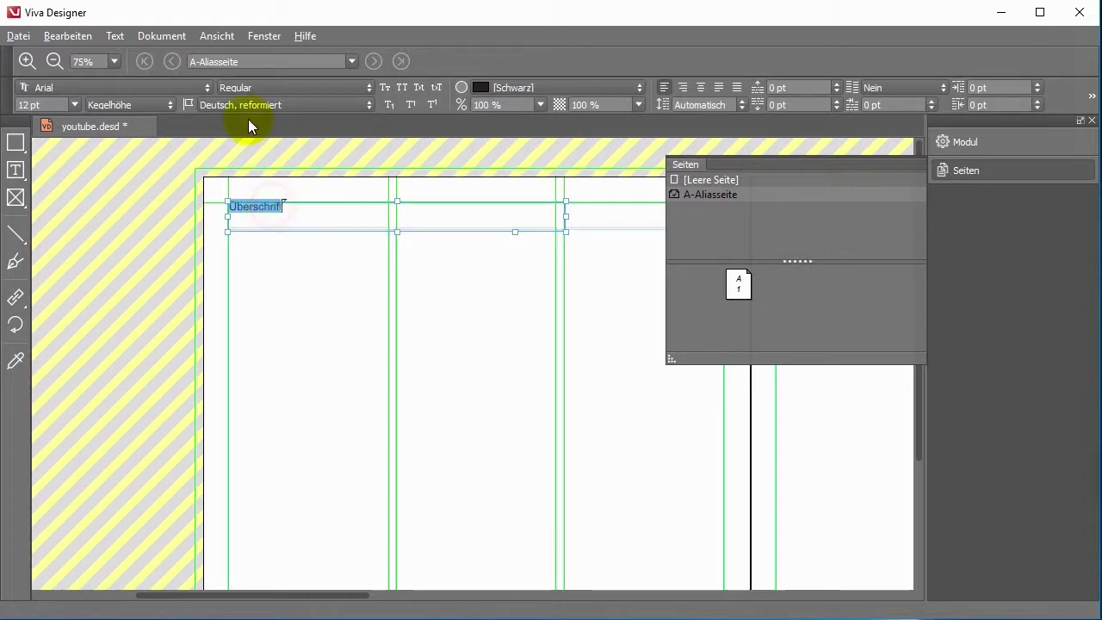
{"action": "left_click", "coordinate": [74, 104]}
{"action": "left_click", "coordinate": [53, 201]}
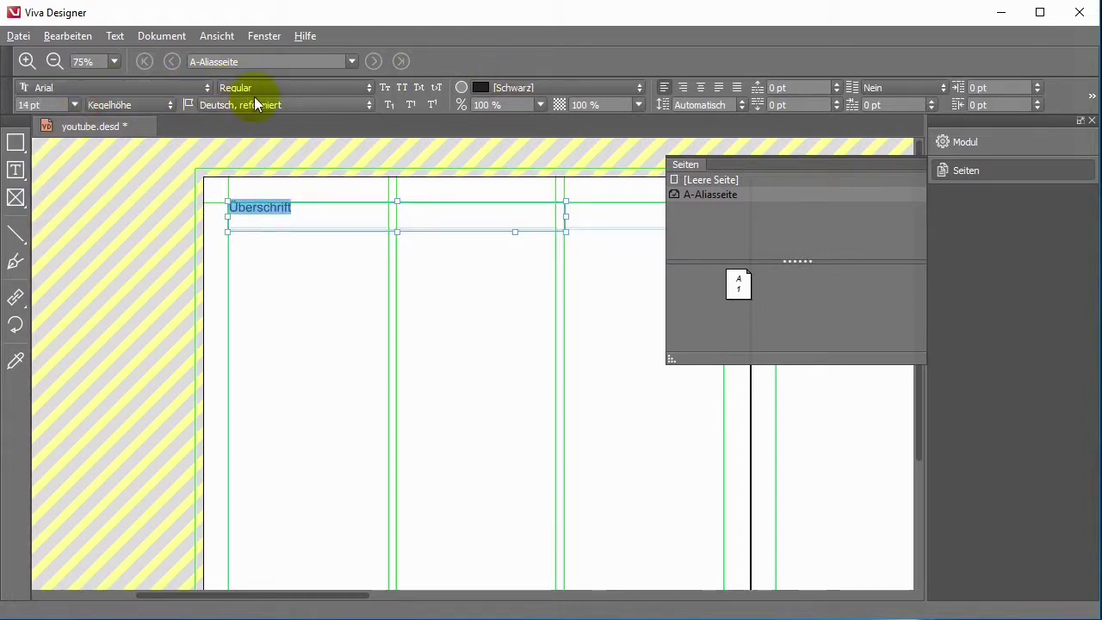
{"action": "left_click", "coordinate": [583, 88]}
{"action": "left_click", "coordinate": [513, 140]}
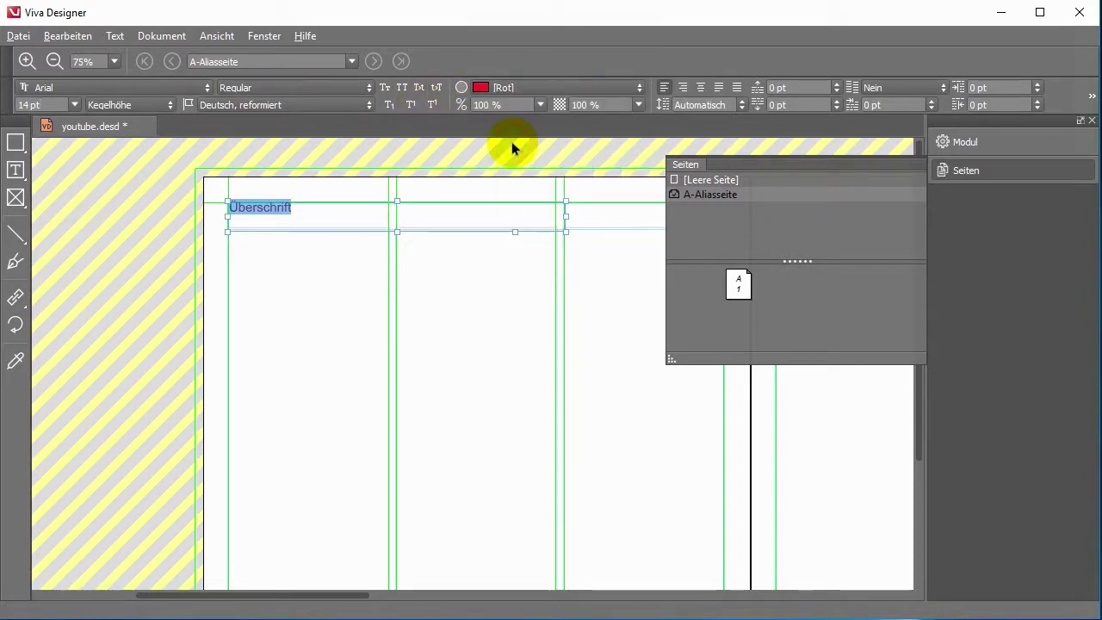
{"action": "left_click", "coordinate": [350, 229]}
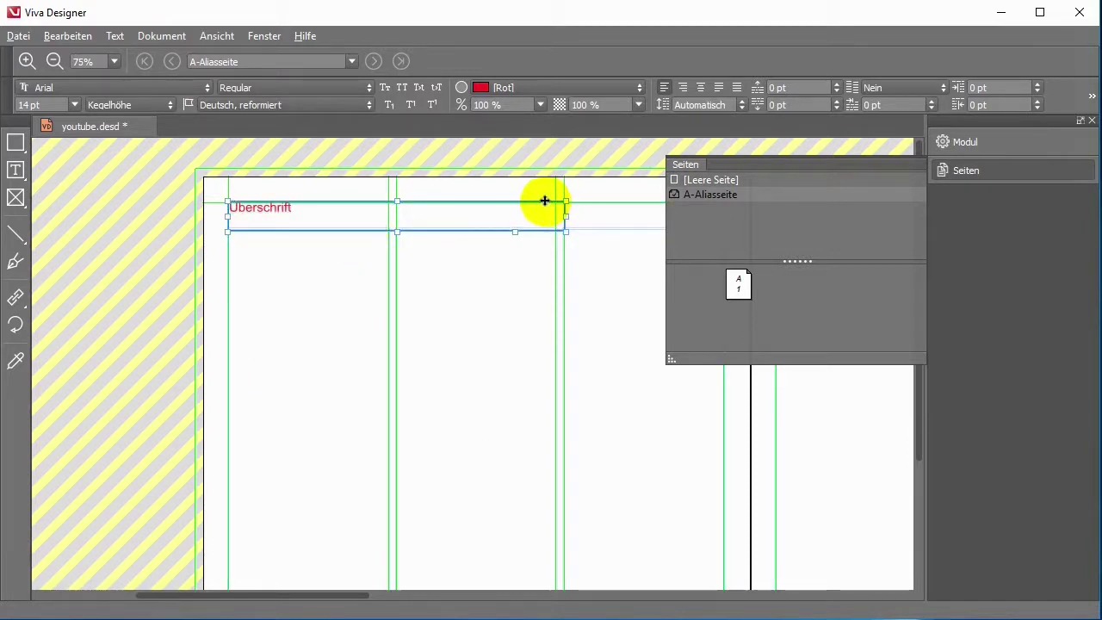
Enable variable alias content (Aliasinhalt variabel) and a 10 mm header (Kopfzeile) for the left page's heading frame
{"action": "left_click", "coordinate": [543, 202]}
{"action": "left_click", "coordinate": [119, 35]}
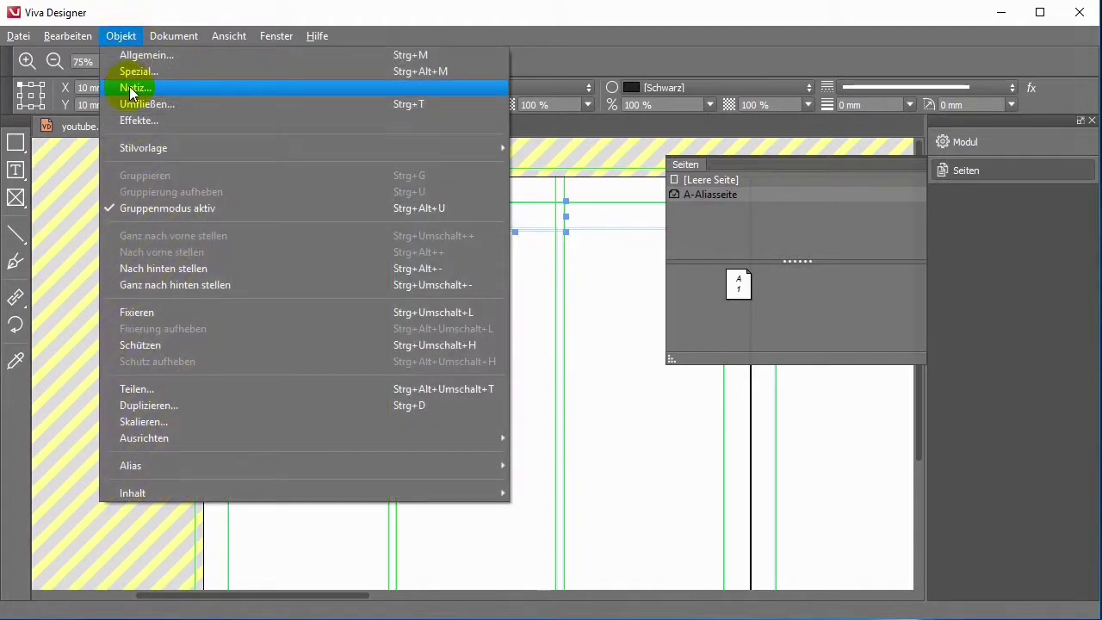
{"action": "left_click", "coordinate": [135, 71]}
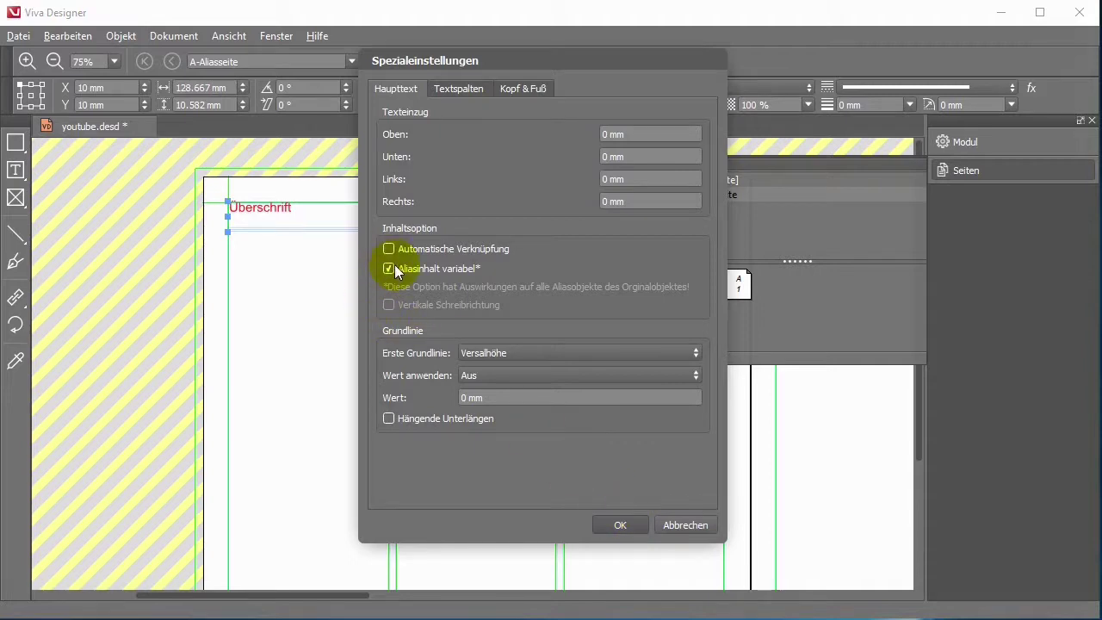
{"action": "left_click", "coordinate": [529, 91]}
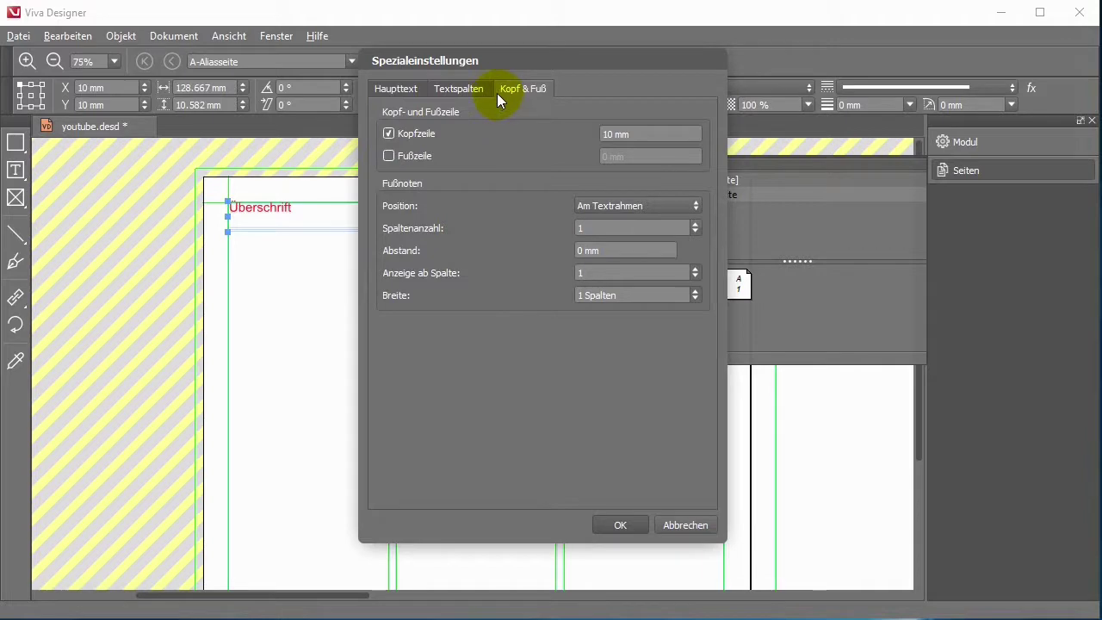
{"action": "left_click", "coordinate": [638, 206]}
{"action": "left_click", "coordinate": [638, 206]}
{"action": "left_click", "coordinate": [633, 522]}
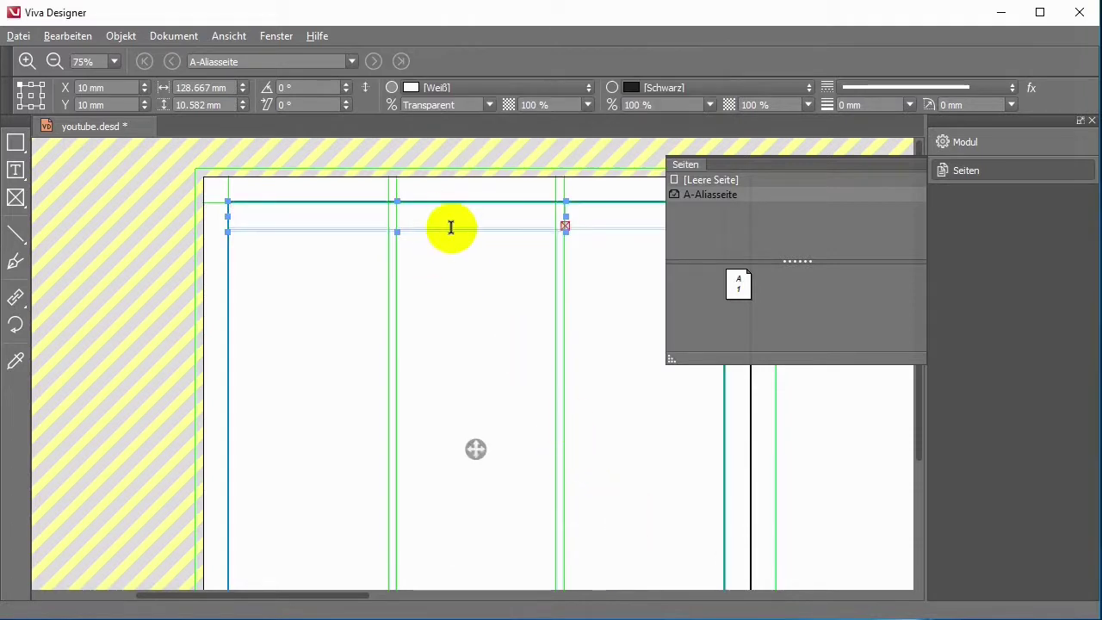
Enter "Überschirft" in the header of the left page's heading frame and format it in Rot at 14 pt
{"action": "left_click", "coordinate": [323, 213]}
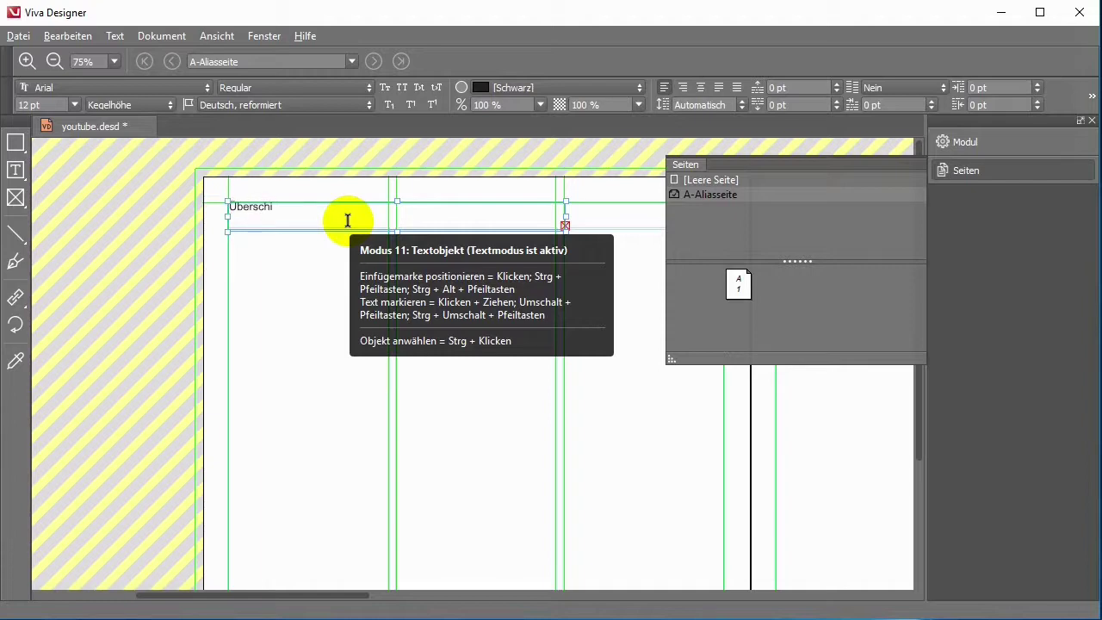
{"action": "double_click", "coordinate": [271, 207]}
{"action": "left_click", "coordinate": [482, 87]}
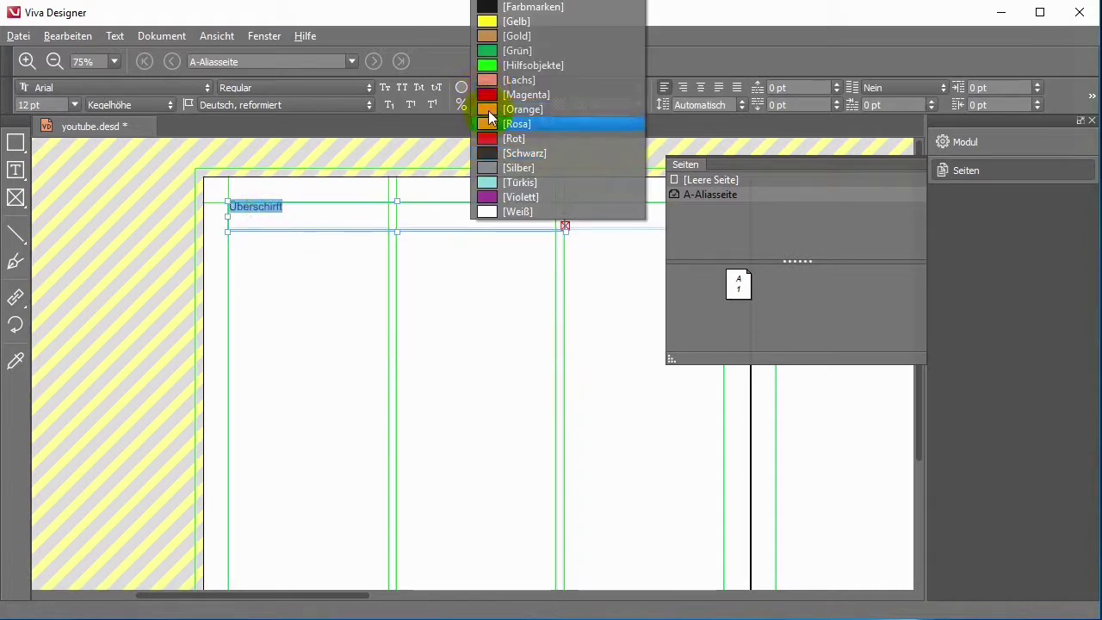
{"action": "left_click", "coordinate": [497, 130]}
{"action": "left_click", "coordinate": [64, 103]}
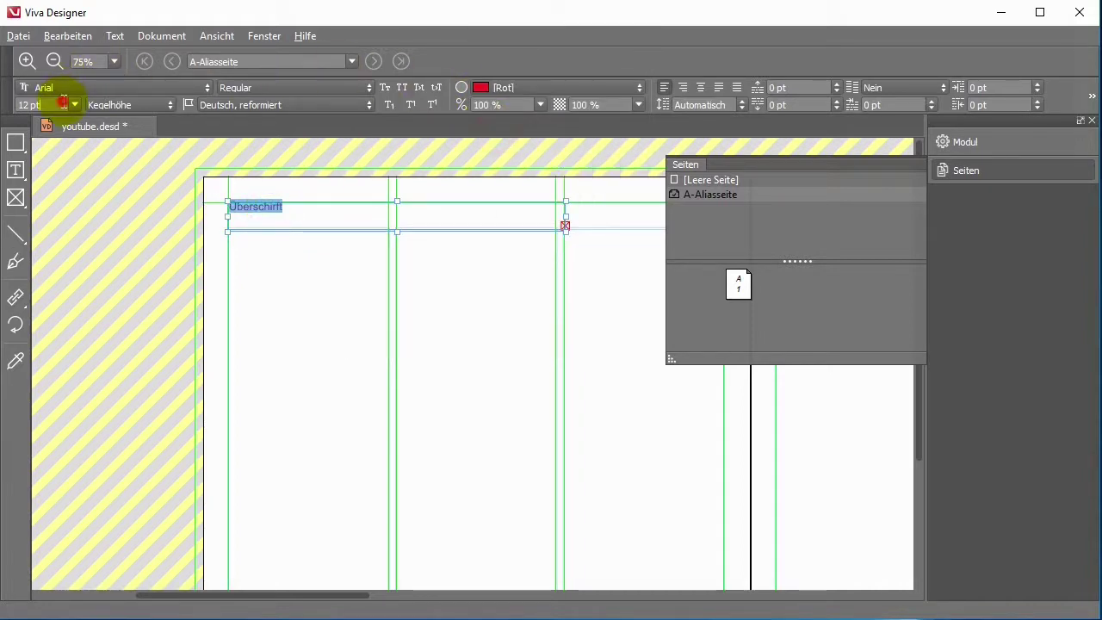
{"action": "left_click", "coordinate": [75, 106]}
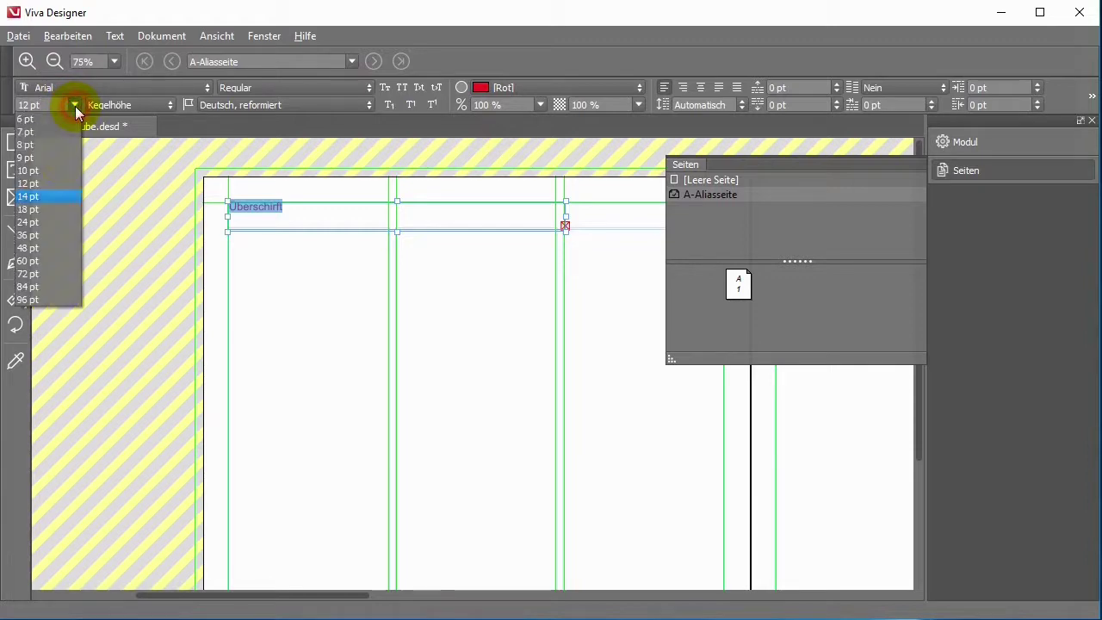
{"action": "left_click", "coordinate": [62, 206]}
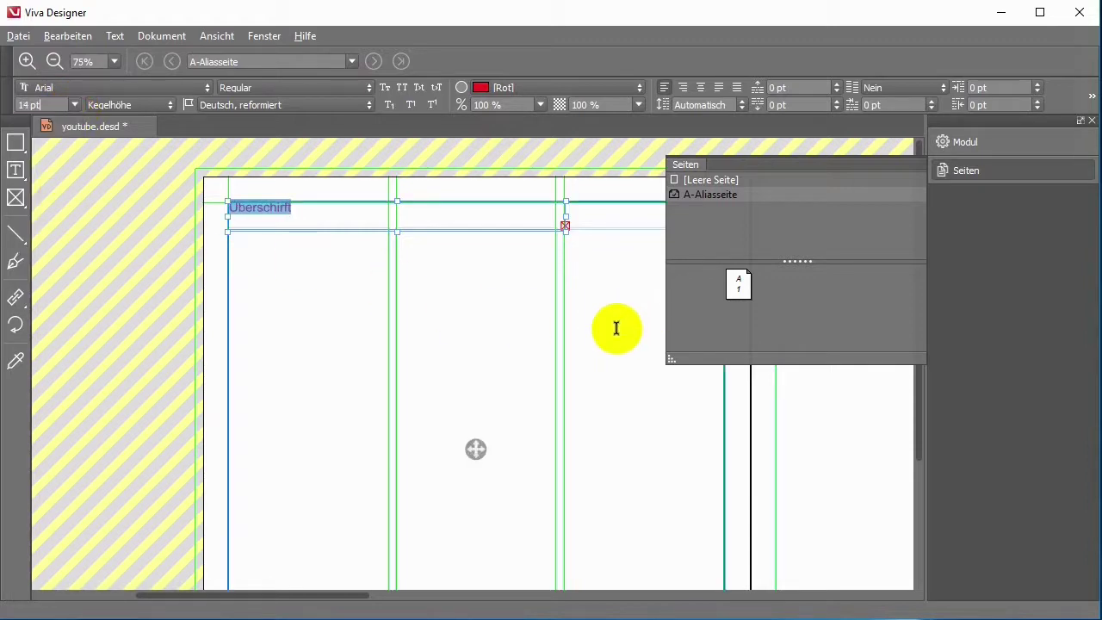
Open the alias page settings (Aliasseiten-Einstellungen) and accept the name A-Aliasseite
{"action": "left_click", "coordinate": [75, 38]}
{"action": "mouse_move", "coordinate": [146, 34]}
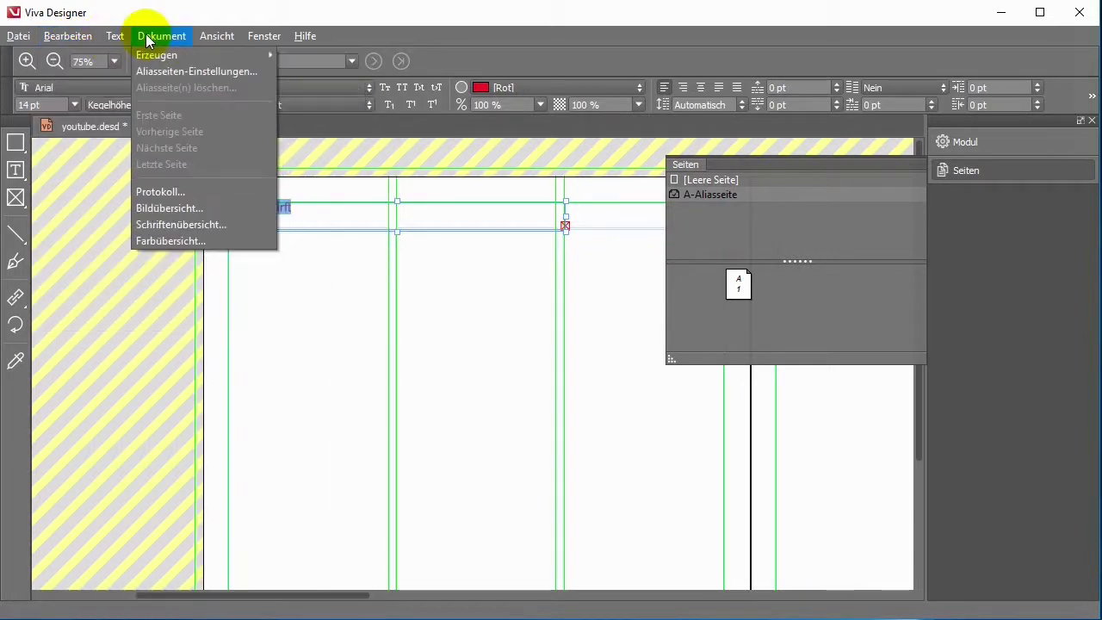
{"action": "left_click", "coordinate": [174, 72]}
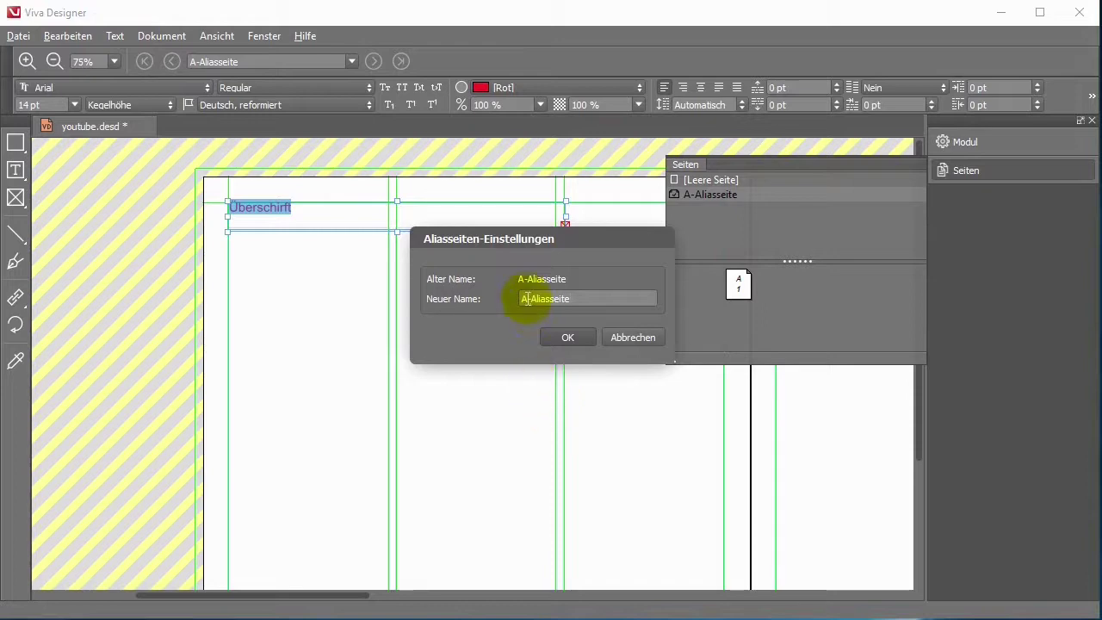
{"action": "left_click", "coordinate": [568, 338]}
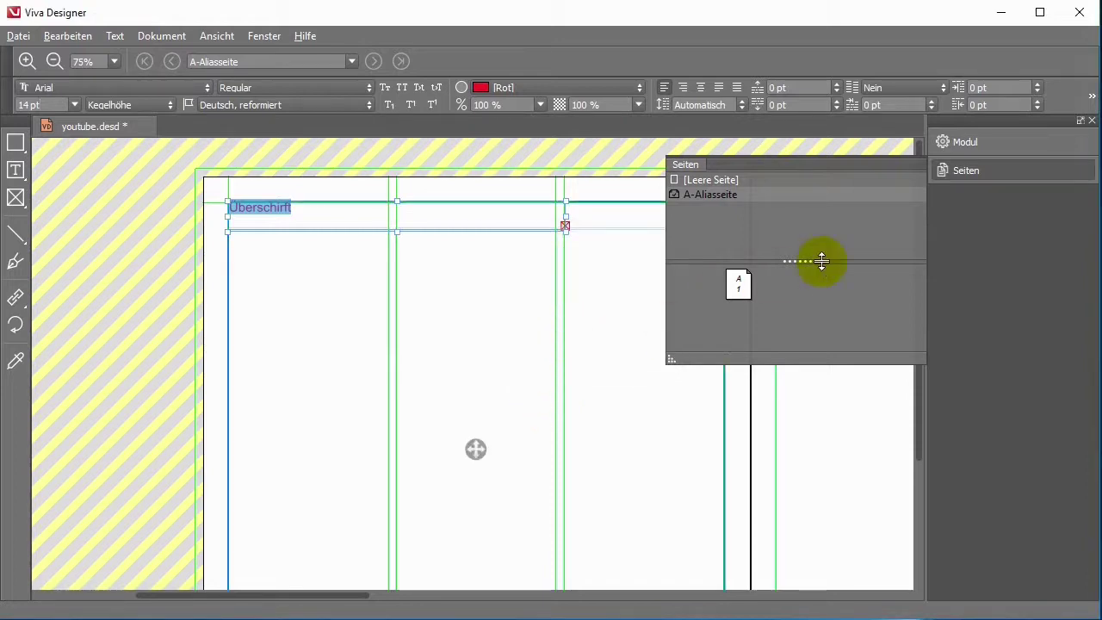
Open document page 1 and examine its heading area and the page number in the bottom margin
{"action": "double_click", "coordinate": [743, 290]}
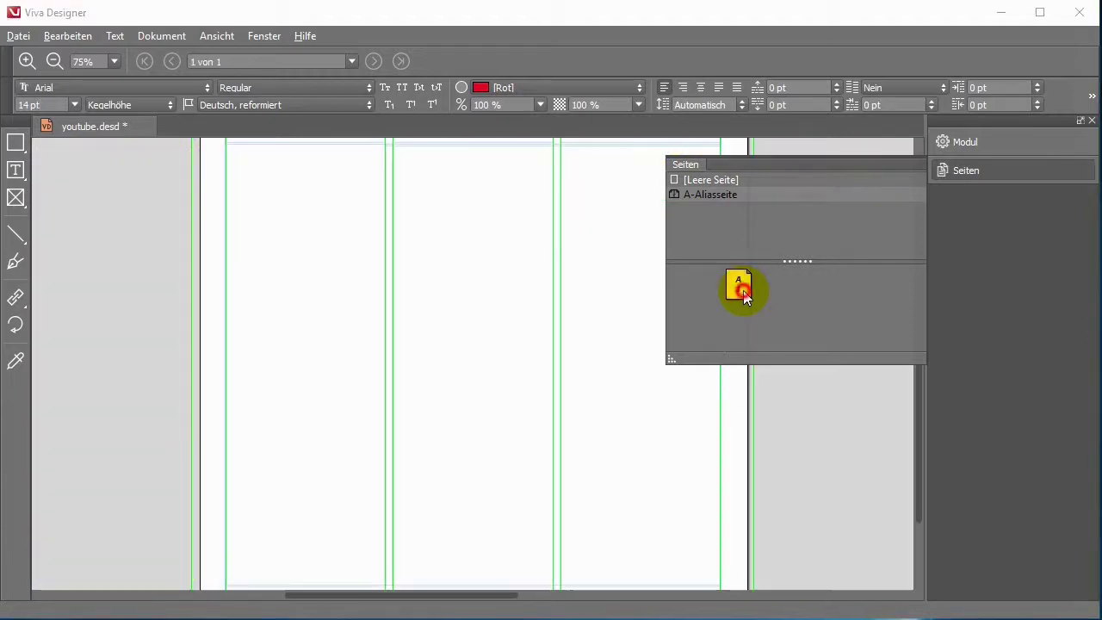
{"action": "left_click", "coordinate": [789, 414]}
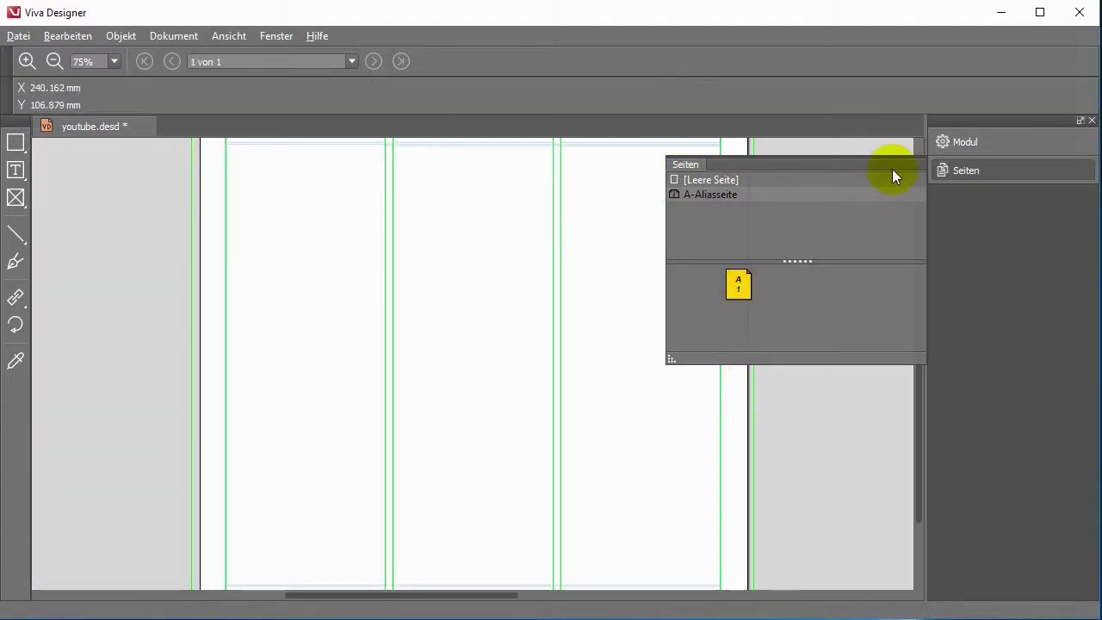
{"action": "left_click", "coordinate": [947, 169]}
{"action": "scroll", "coordinate": [708, 321], "scroll_direction": "up", "scroll_amount": 2}
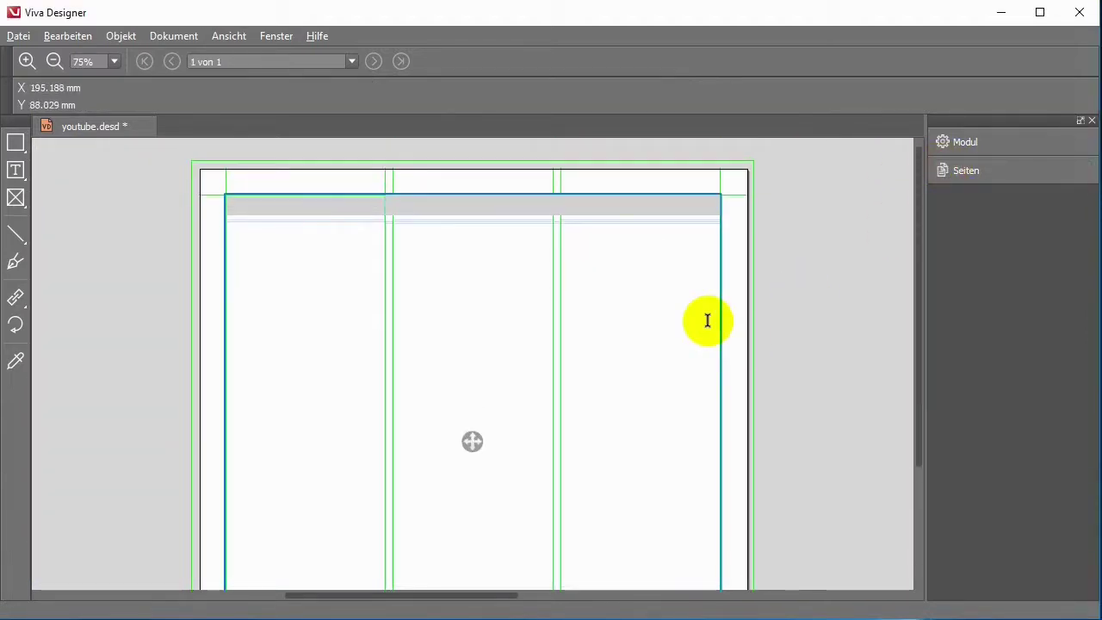
{"action": "scroll", "coordinate": [708, 320], "scroll_direction": "down", "scroll_amount": 1}
{"action": "scroll", "coordinate": [707, 321], "scroll_direction": "up", "scroll_amount": 2}
{"action": "scroll", "coordinate": [703, 326], "scroll_direction": "down", "scroll_amount": 5}
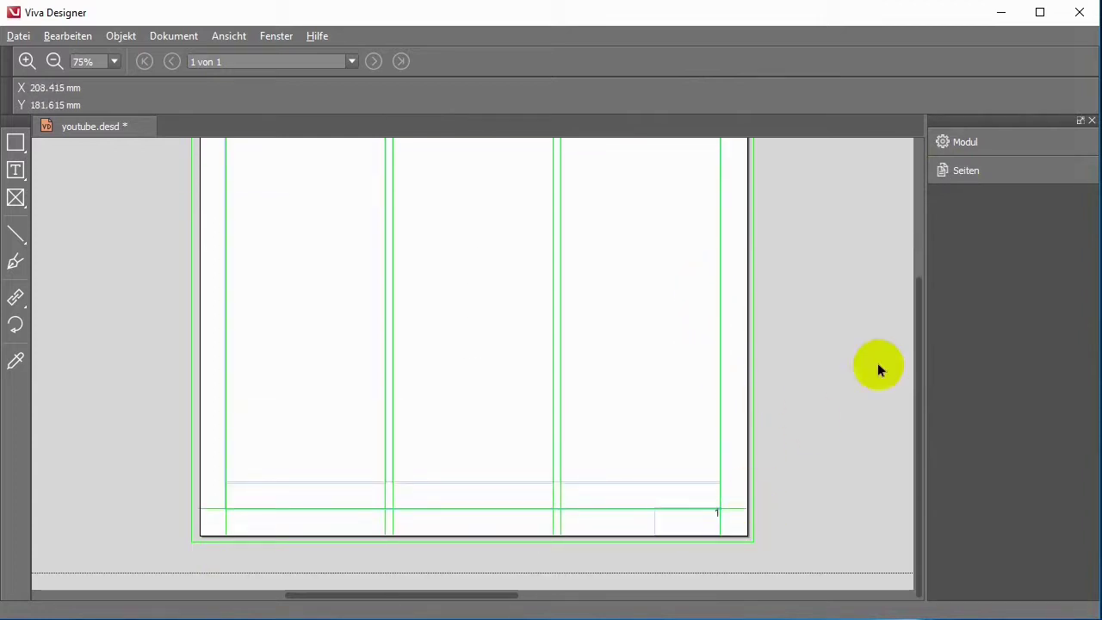
Add two document pages based on A-Aliasseite after page 1
{"action": "left_click", "coordinate": [959, 178]}
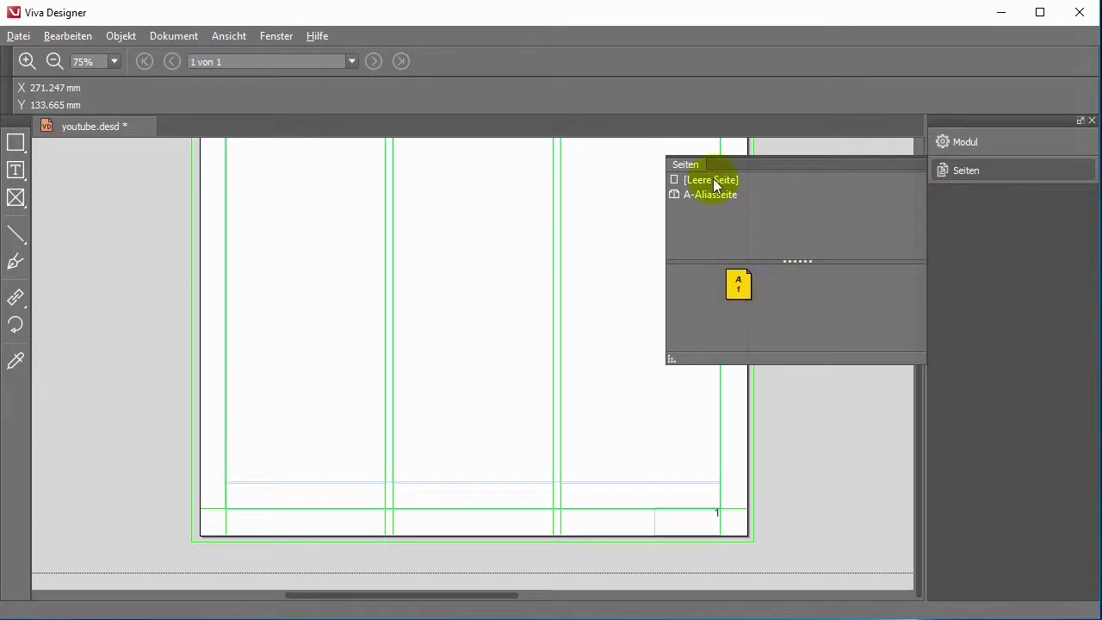
{"action": "left_click", "coordinate": [718, 197]}
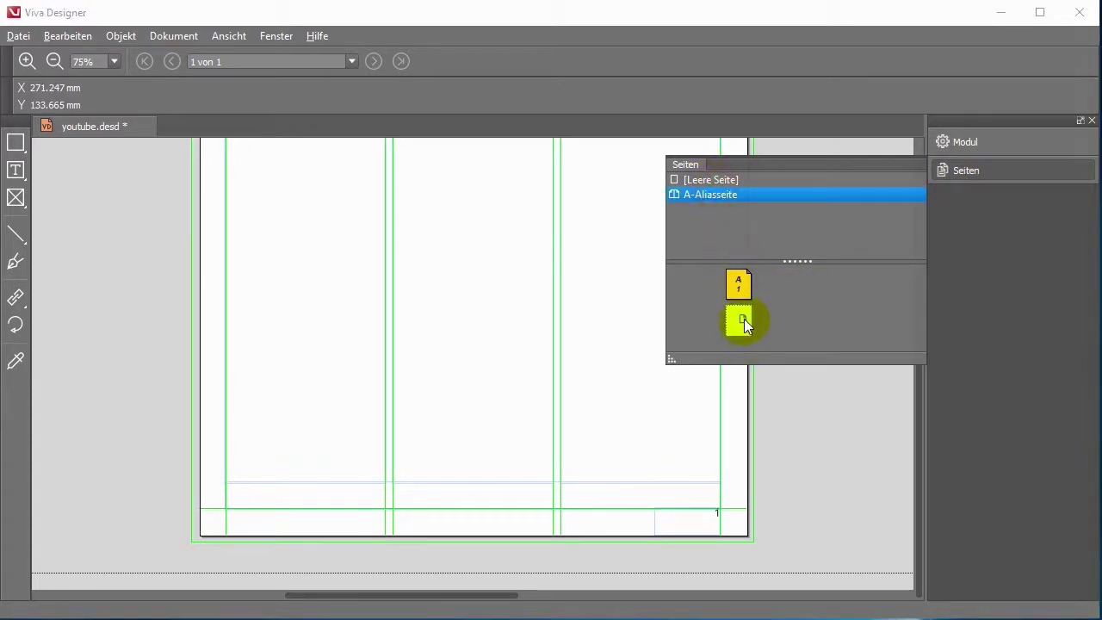
{"action": "left_click_drag", "start_coordinate": [744, 318], "coordinate": [744, 319]}
{"action": "left_click_drag", "start_coordinate": [713, 195], "coordinate": [760, 322]}
{"action": "left_click_drag", "start_coordinate": [738, 321], "coordinate": [774, 310]}
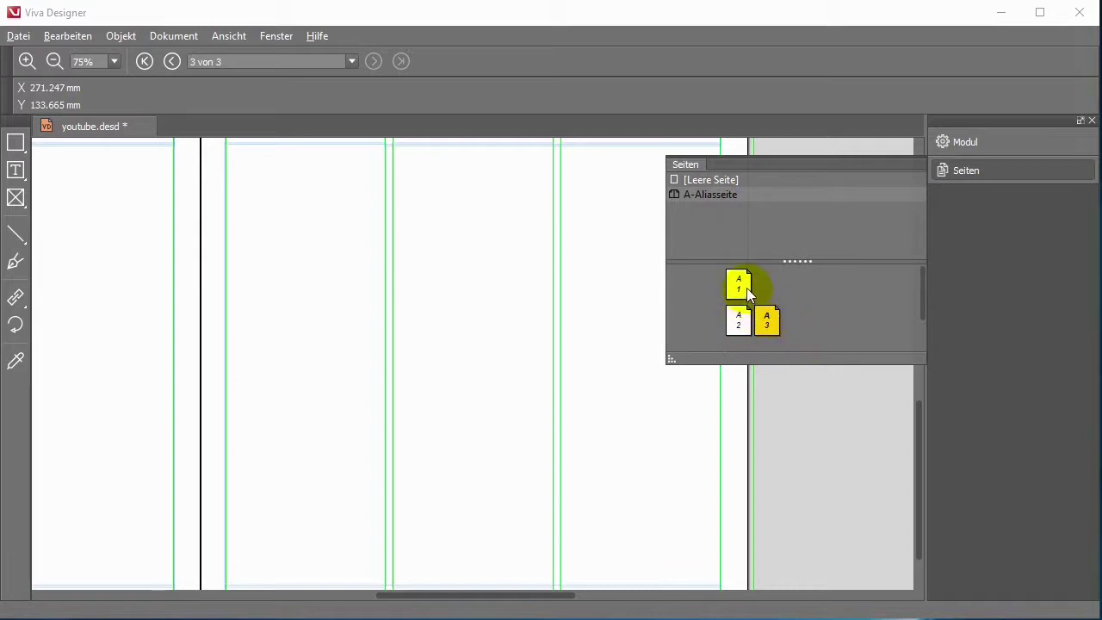
Move page 2 to the left side of the spine so that it forms a spread with page 3
{"action": "left_click_drag", "start_coordinate": [786, 286], "coordinate": [784, 289]}
{"action": "left_click", "coordinate": [734, 332]}
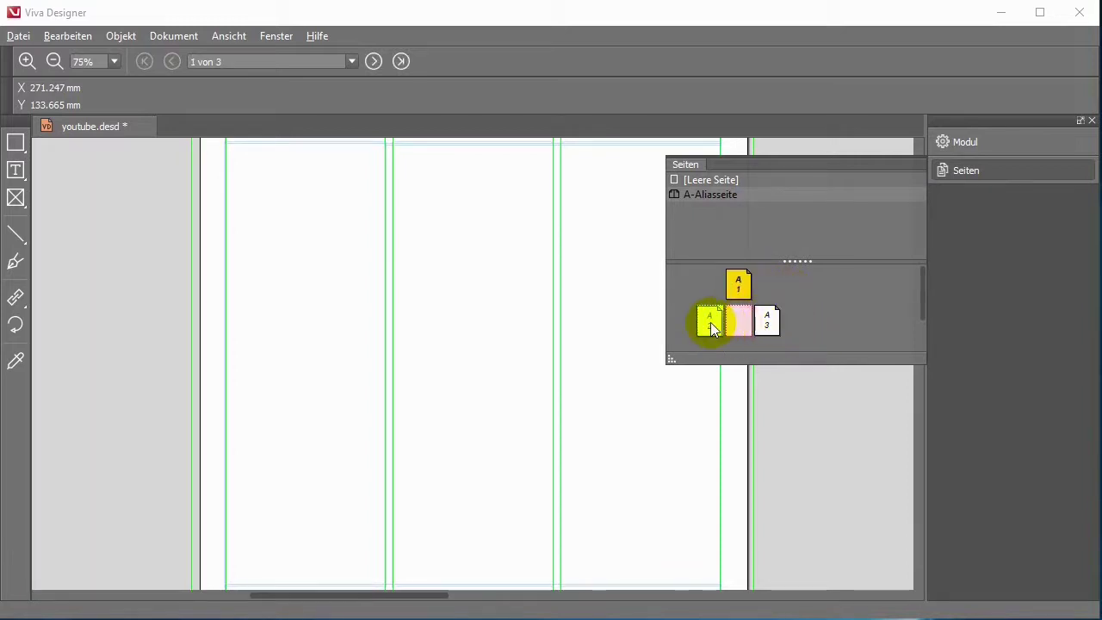
{"action": "left_click_drag", "start_coordinate": [711, 328], "coordinate": [756, 320]}
Review the arrangement of page 1 above the spread of pages 2 and 3, and close the Seiten palette
{"action": "left_click", "coordinate": [747, 288]}
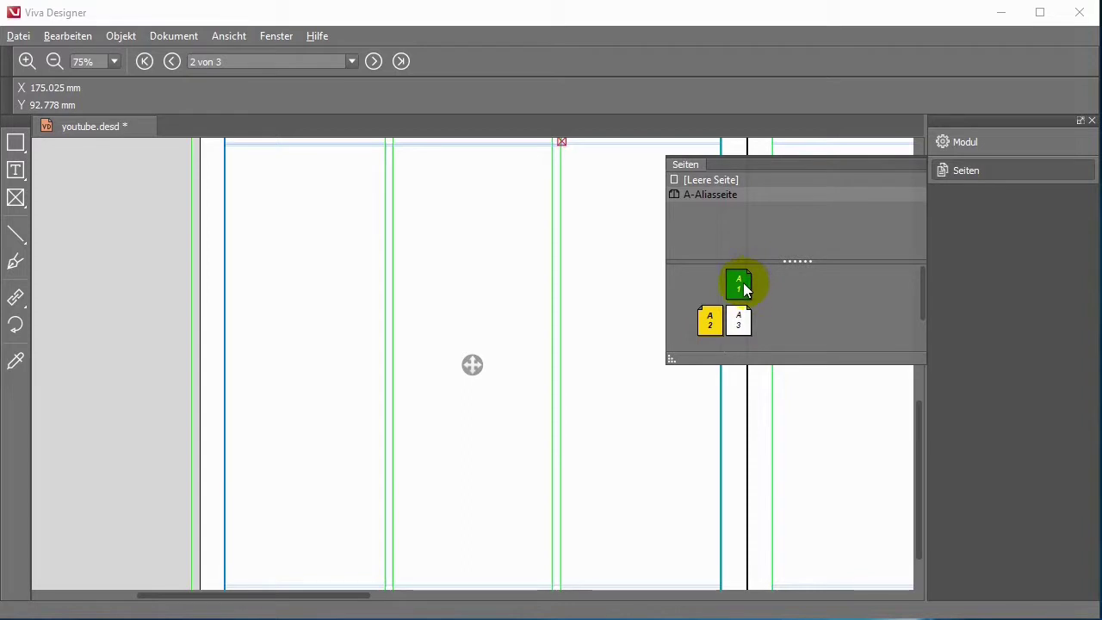
{"action": "mouse_move", "coordinate": [739, 292]}
{"action": "left_mouse_down"}
{"action": "mouse_move", "coordinate": [711, 334]}
{"action": "mouse_move", "coordinate": [727, 334]}
{"action": "left_mouse_up"}
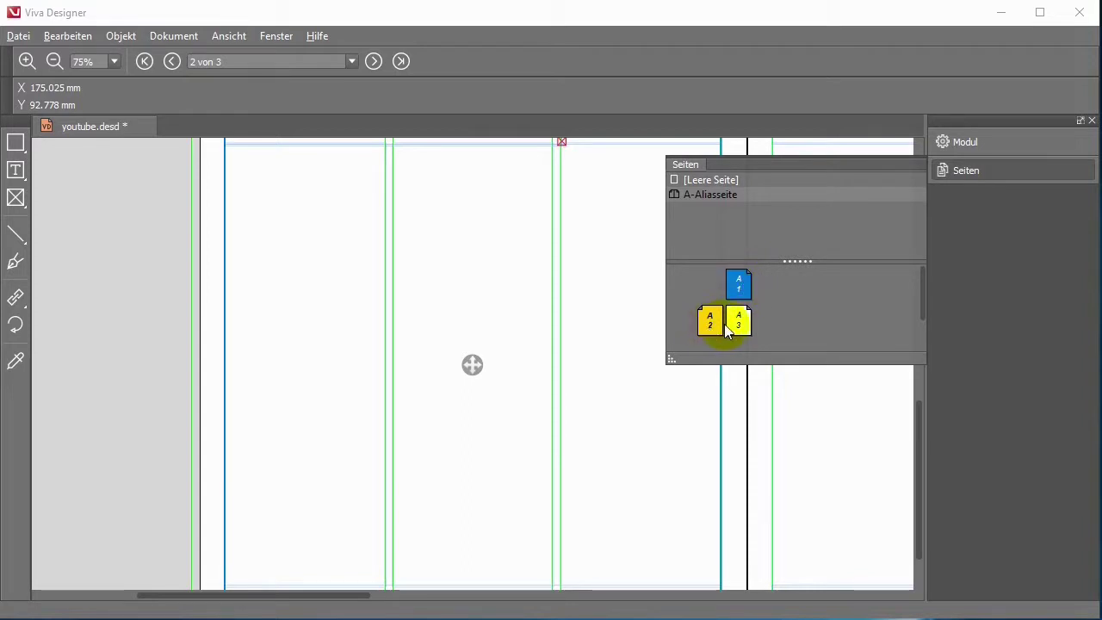
{"action": "scroll", "coordinate": [634, 330], "scroll_direction": "down", "scroll_amount": 2}
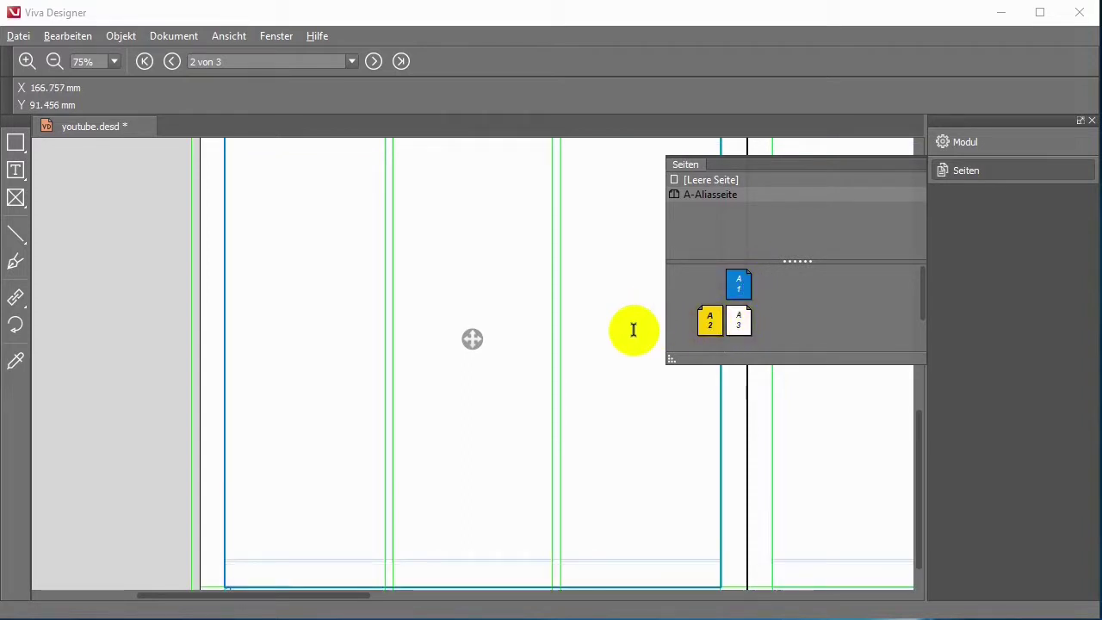
{"action": "scroll", "coordinate": [634, 330], "scroll_direction": "down", "scroll_amount": 1}
{"action": "left_click_drag", "start_coordinate": [632, 330], "coordinate": [629, 327]}
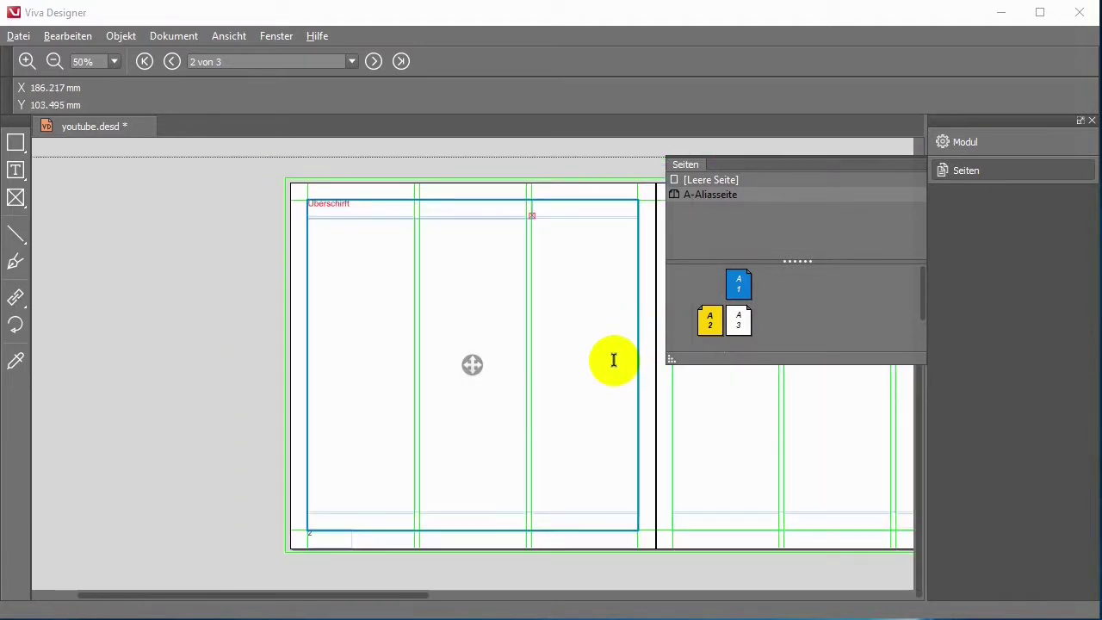
{"action": "scroll", "coordinate": [614, 360], "scroll_direction": "up", "scroll_amount": 3}
{"action": "left_click", "coordinate": [932, 170]}
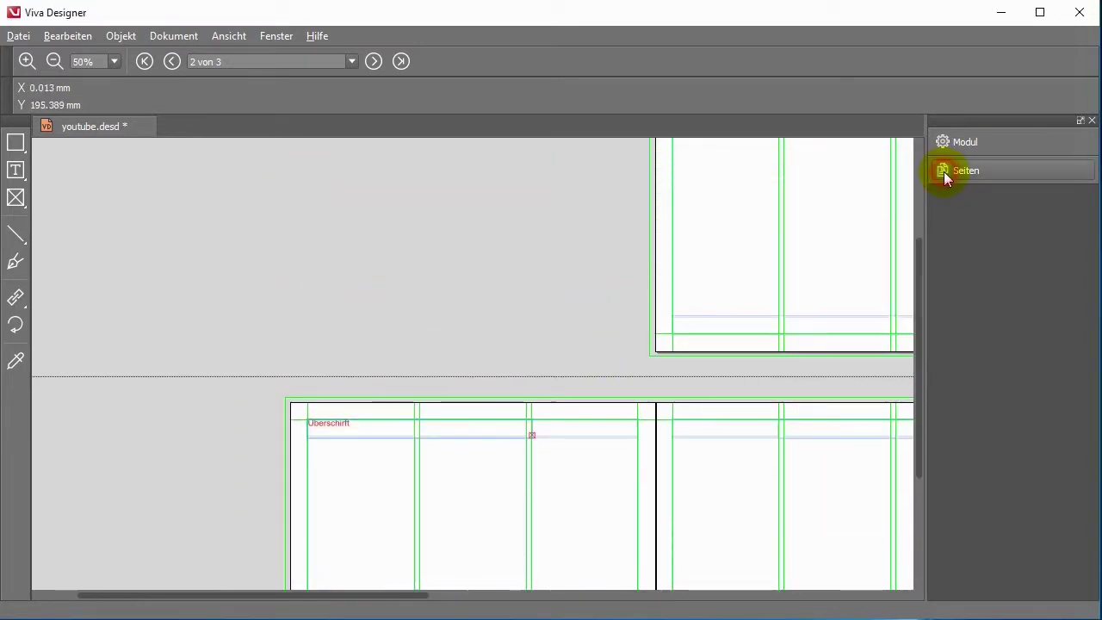
Examine the headings and page number frames across all three document pages in an overview of the layout
{"action": "scroll", "coordinate": [605, 251], "scroll_direction": "up", "scroll_amount": 1}
{"action": "scroll", "coordinate": [604, 251], "scroll_direction": "down", "scroll_amount": 6}
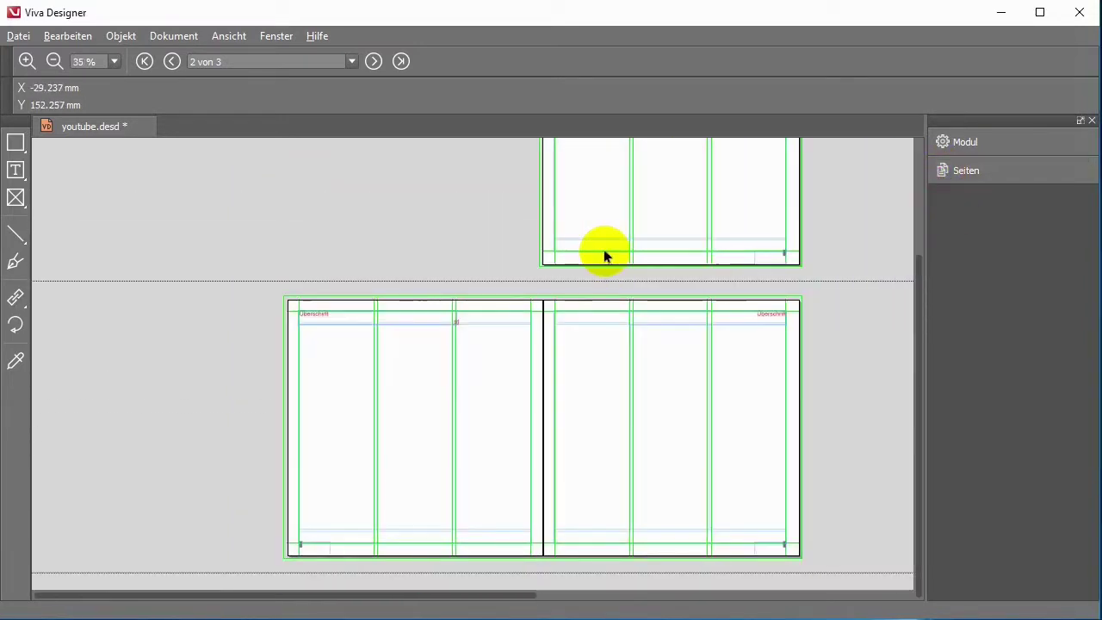
{"action": "scroll", "coordinate": [605, 251], "scroll_direction": "up", "scroll_amount": 1}
{"action": "scroll", "coordinate": [604, 255], "scroll_direction": "up", "scroll_amount": 2}
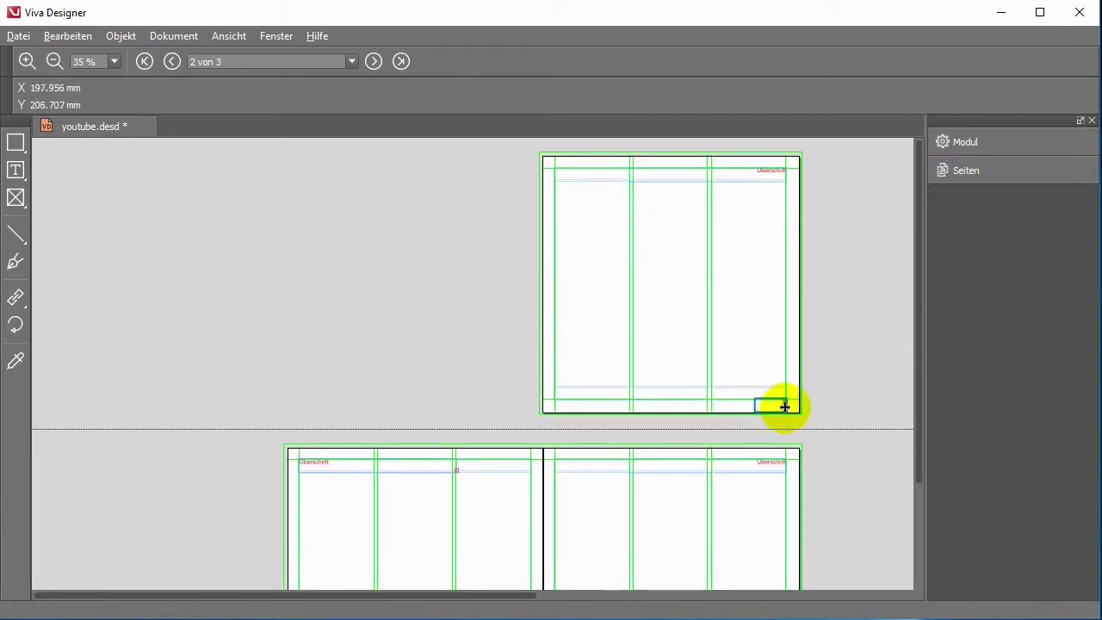
{"action": "scroll", "coordinate": [418, 393], "scroll_direction": "down", "scroll_amount": 4}
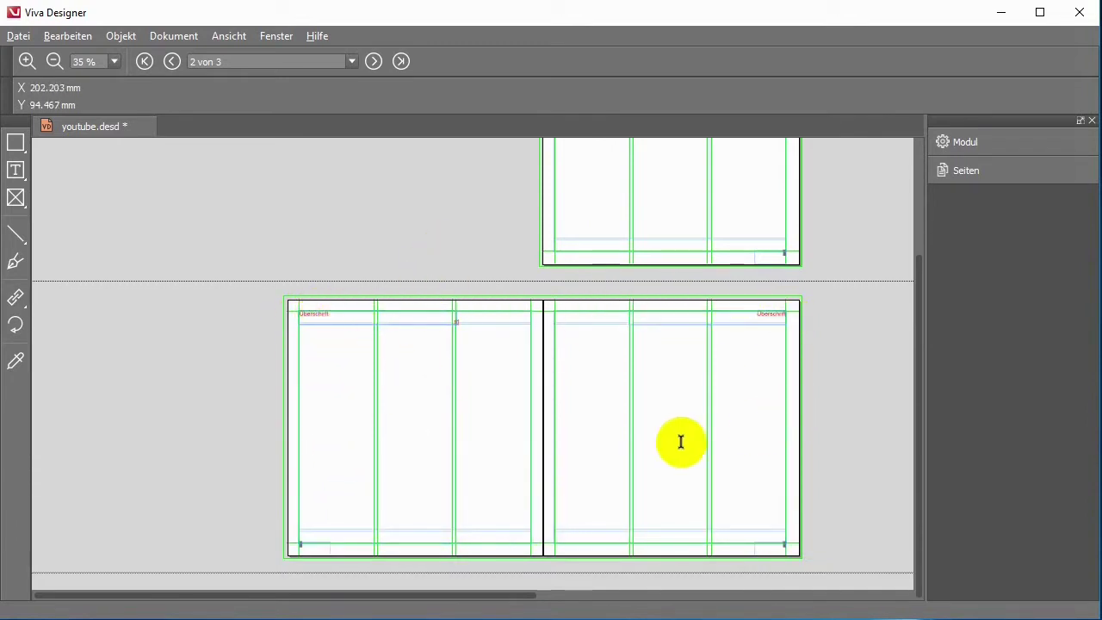
Inspect the automatic page numbers in the bottom outer corners of pages 2 and 3 up close
{"action": "scroll", "coordinate": [433, 467], "scroll_direction": "down", "scroll_amount": 3}
{"action": "scroll", "coordinate": [430, 470], "scroll_direction": "up", "scroll_amount": 7}
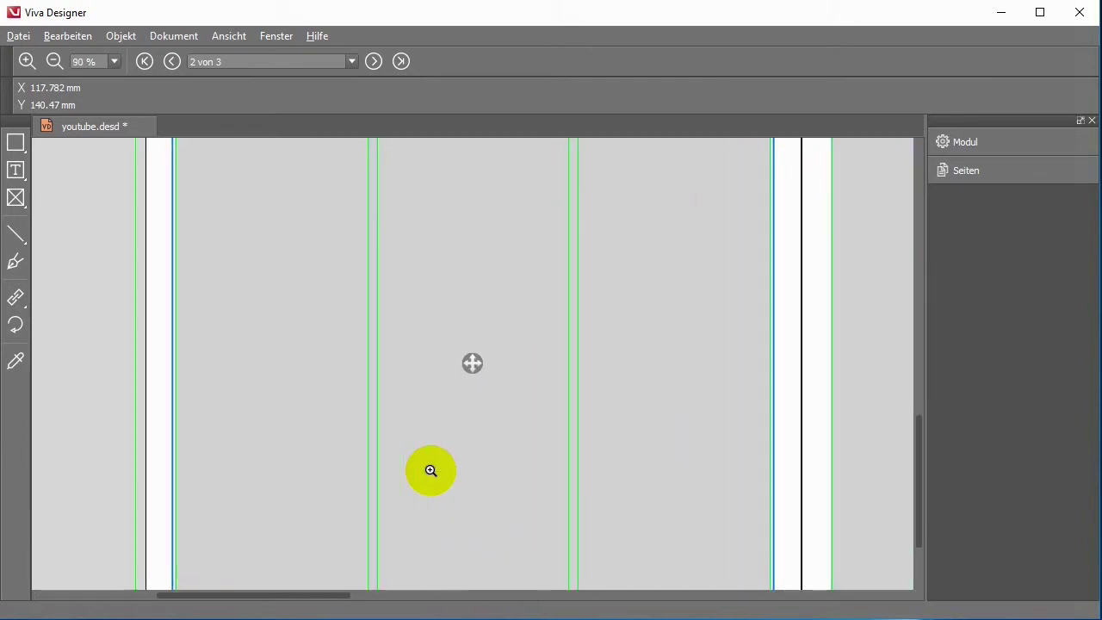
{"action": "scroll", "coordinate": [429, 469], "scroll_direction": "down", "scroll_amount": 3}
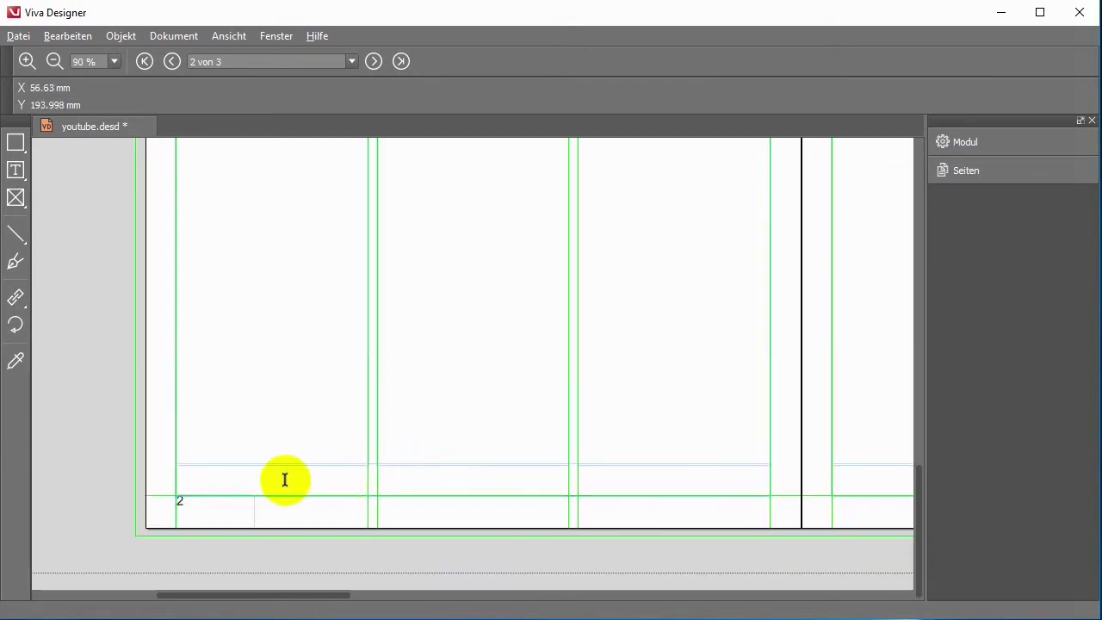
{"action": "left_click_drag", "start_coordinate": [322, 594], "coordinate": [467, 591]}
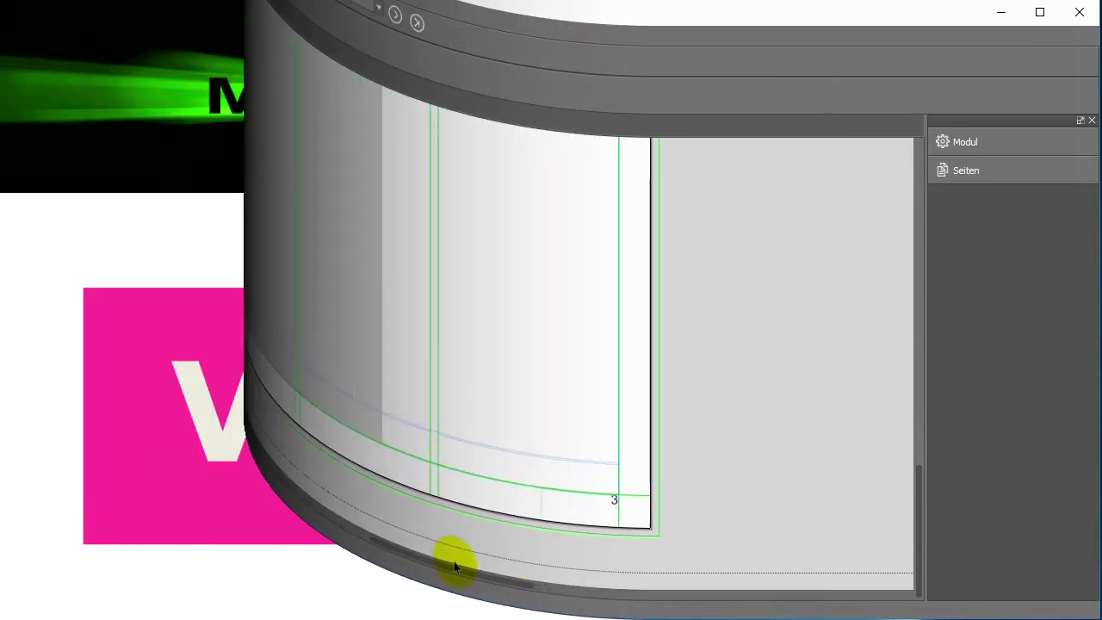